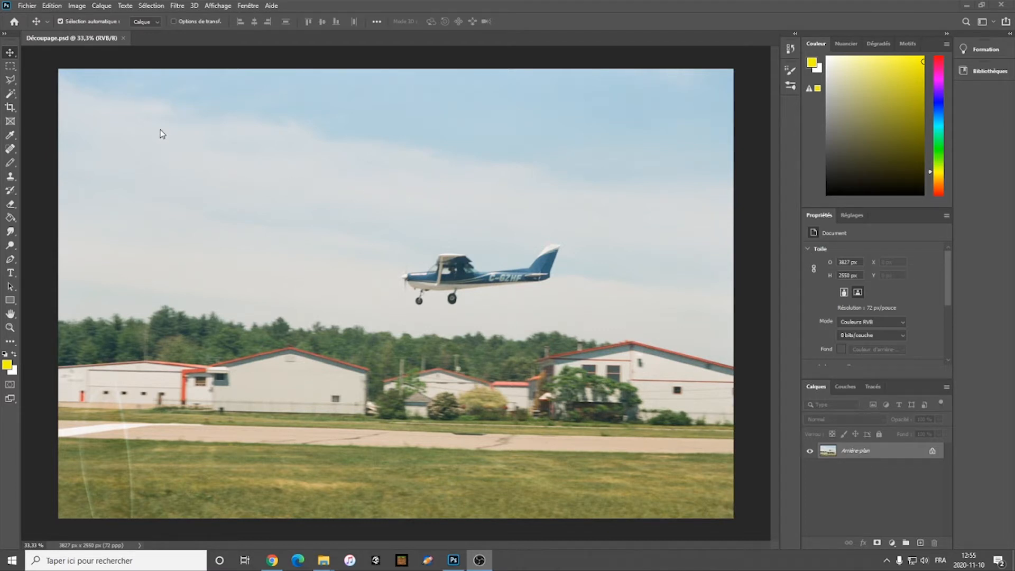
click(14, 69)
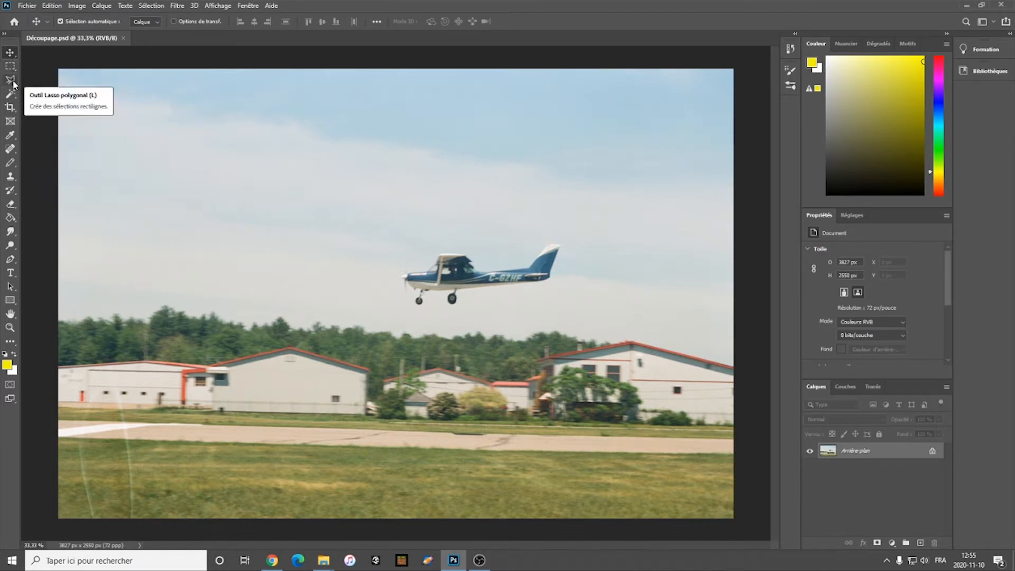
click(11, 82)
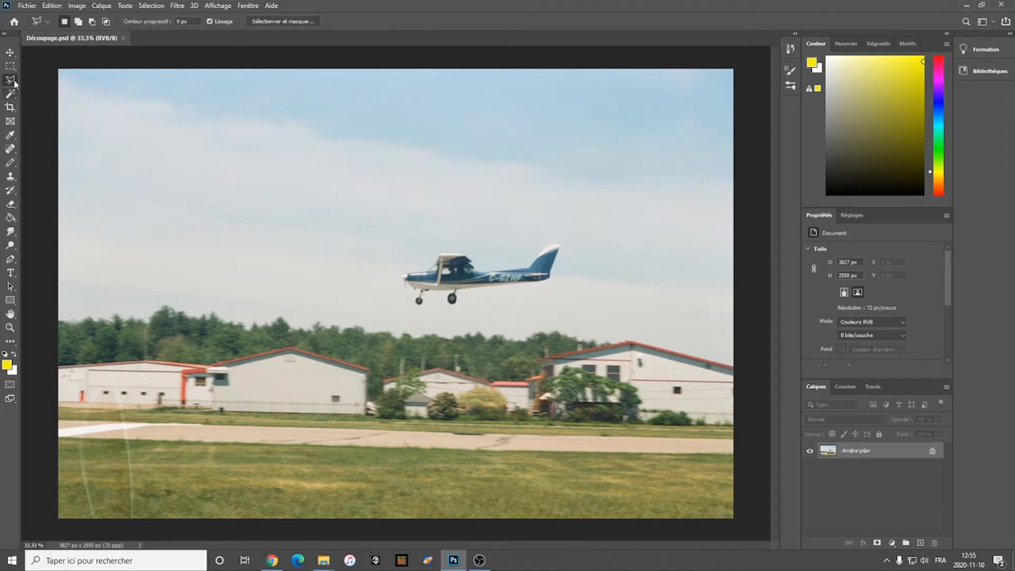
right_click(11, 82)
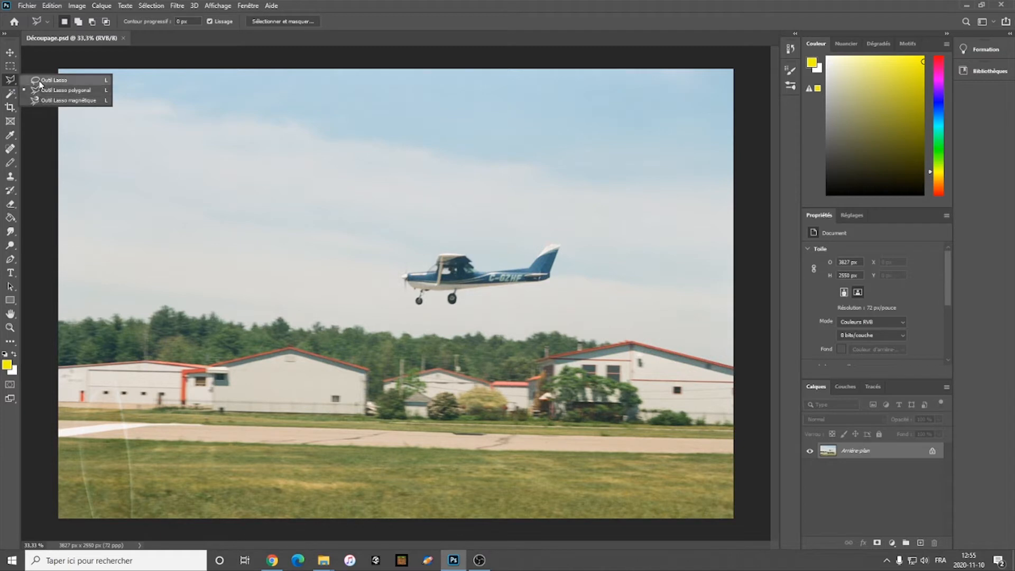
click(12, 94)
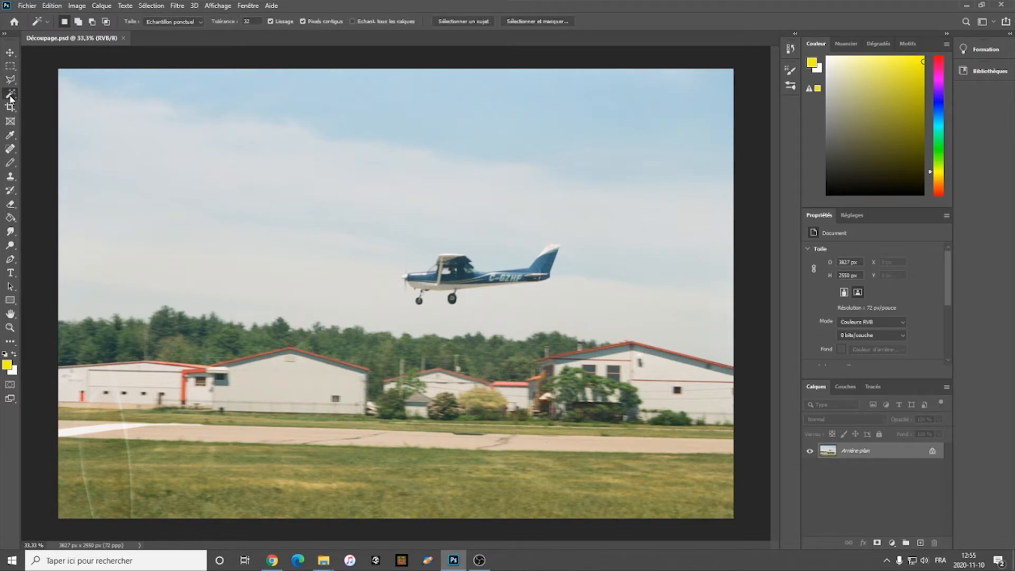
click(10, 82)
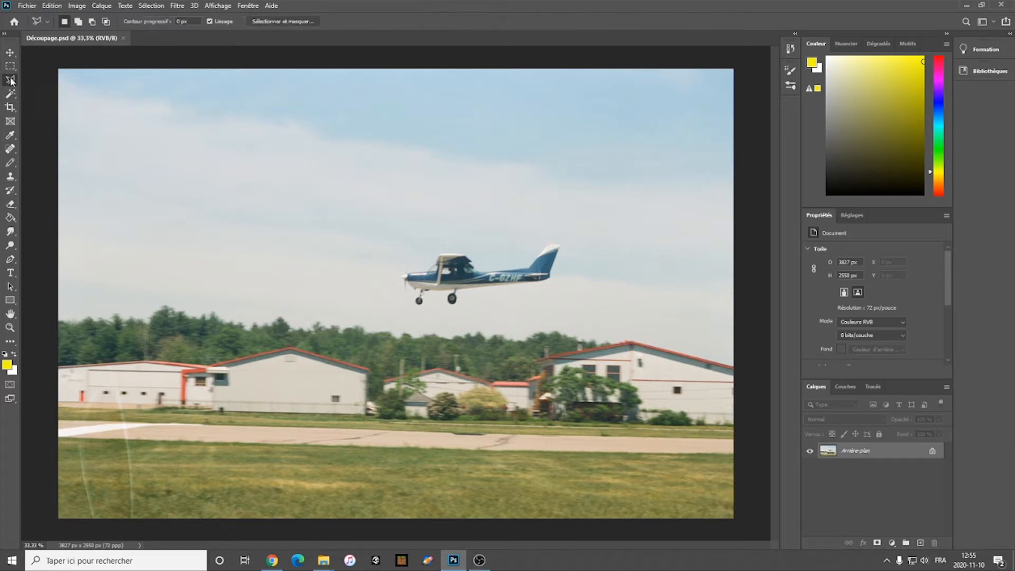
Step: Draw a loose freehand selection around the airplane with the Lasso tool
right_click(11, 80)
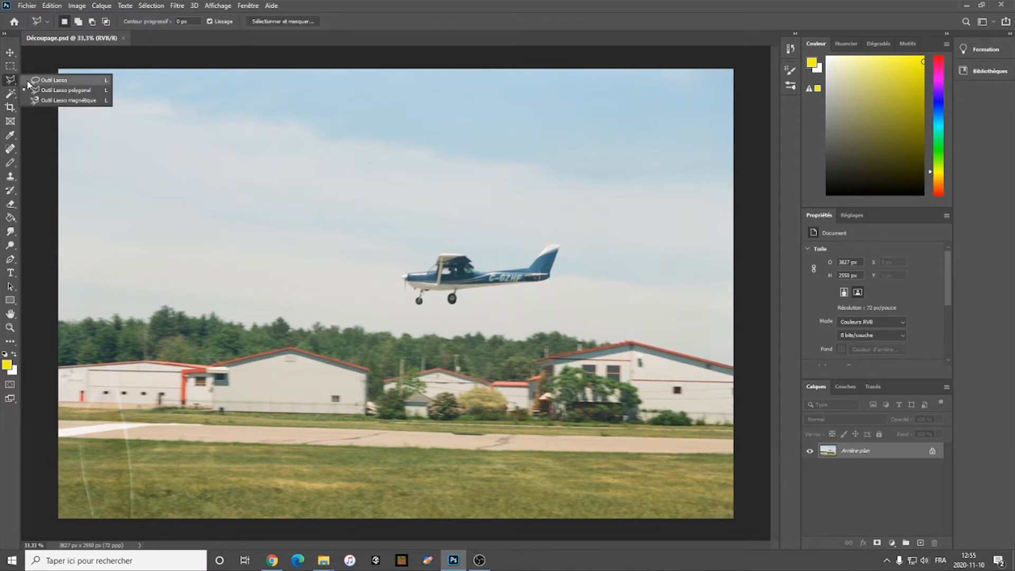
click(53, 80)
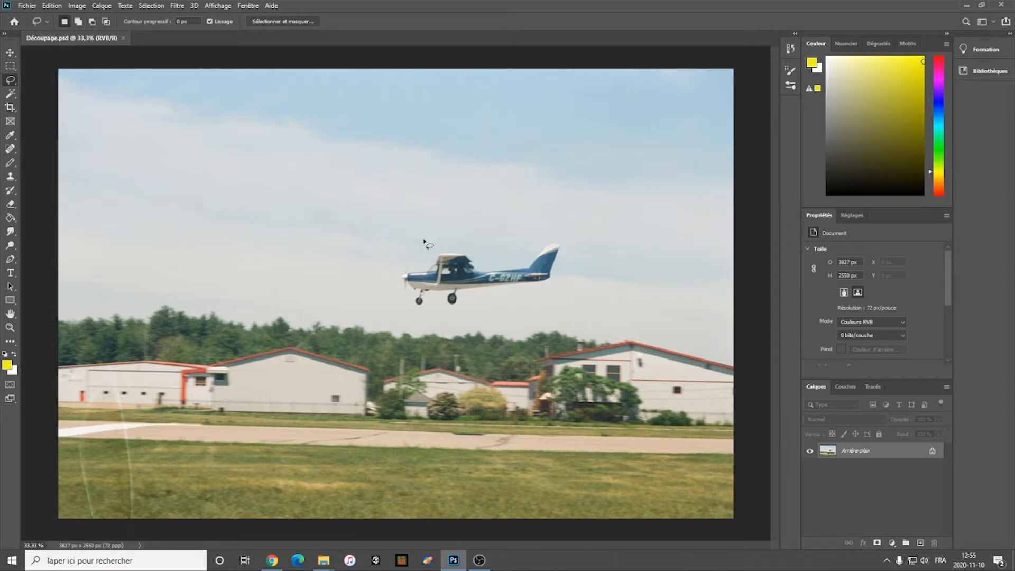
mouse_move(386, 197)
mouse_down()
mouse_move(404, 214)
mouse_move(428, 212)
mouse_move(460, 187)
mouse_move(536, 209)
mouse_move(570, 229)
mouse_move(582, 289)
mouse_move(532, 318)
mouse_move(398, 314)
mouse_move(374, 291)
mouse_move(363, 248)
mouse_move(387, 201)
mouse_up()
Step: Convert the locked background into a regular layer named Calque 0, with Normal mode and 100% opacity
right_click(860, 452)
click(893, 327)
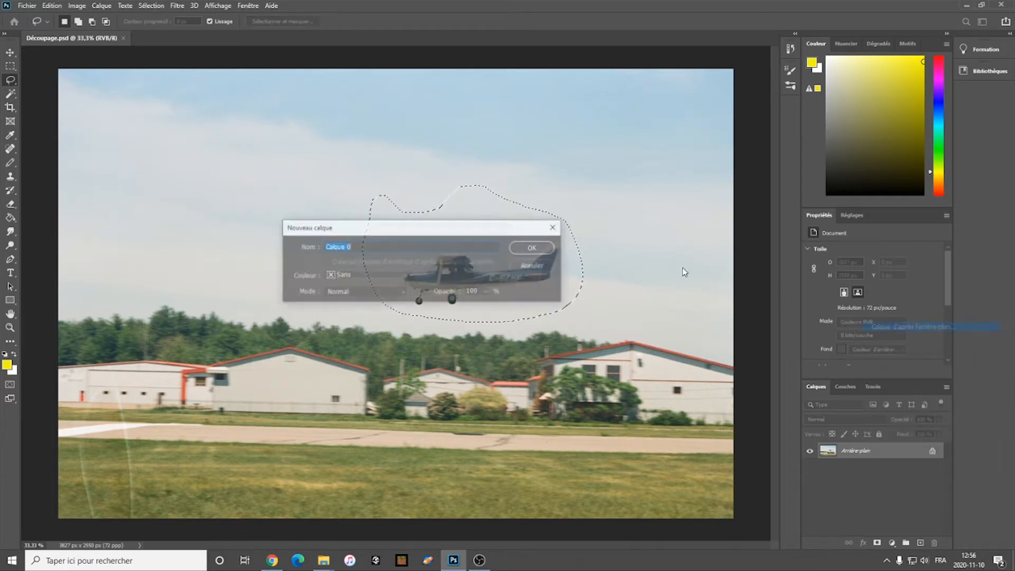
click(525, 250)
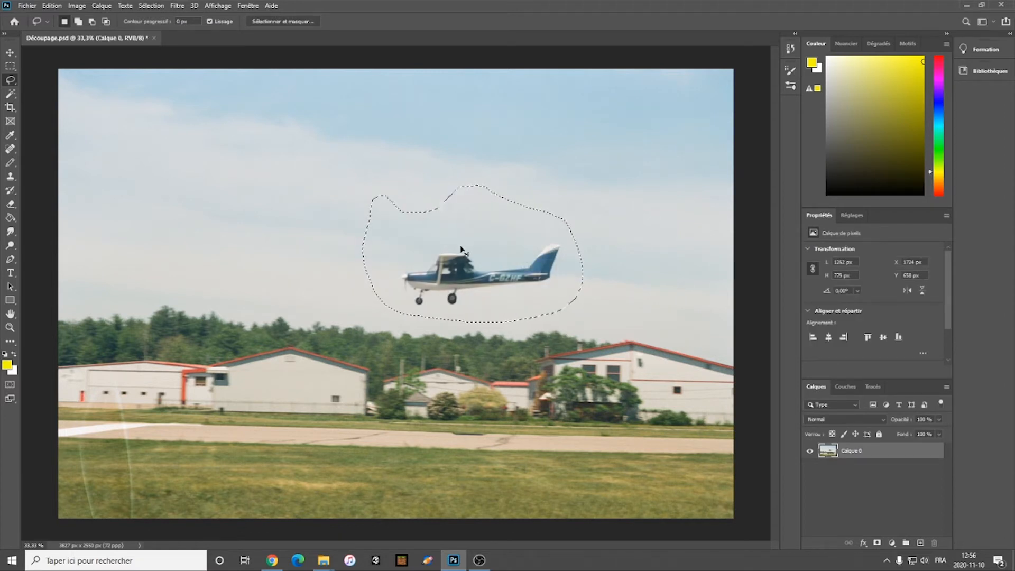
Step: Copy the loosely selected airplane, paste it as a new layer and move it into the upper-left sky, at about X 309, Y 37 px
key(ctrl+c)
key(ctrl+v)
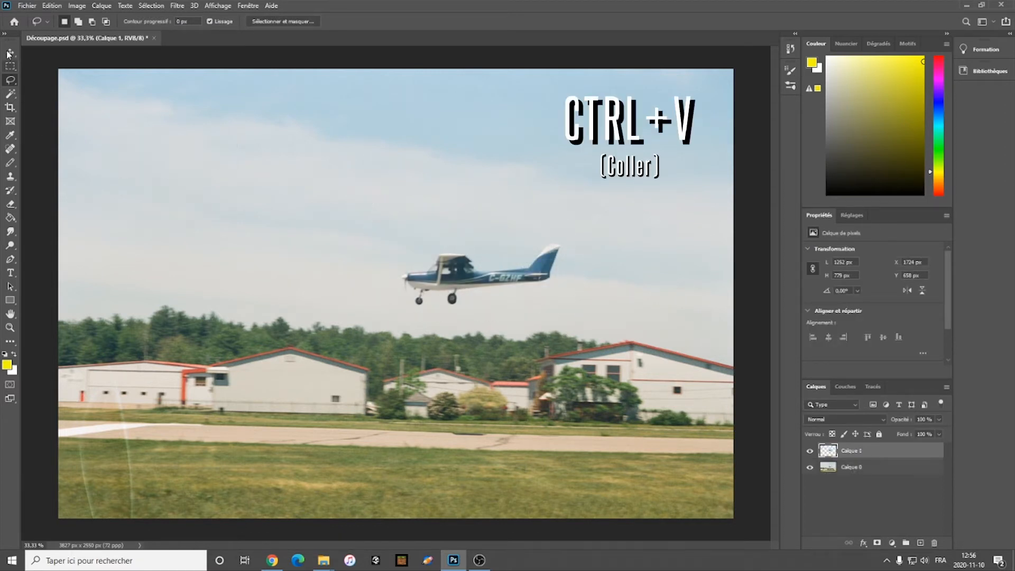
key(v)
mouse_move(486, 273)
mouse_down()
mouse_move(461, 273)
mouse_move(235, 164)
mouse_up()
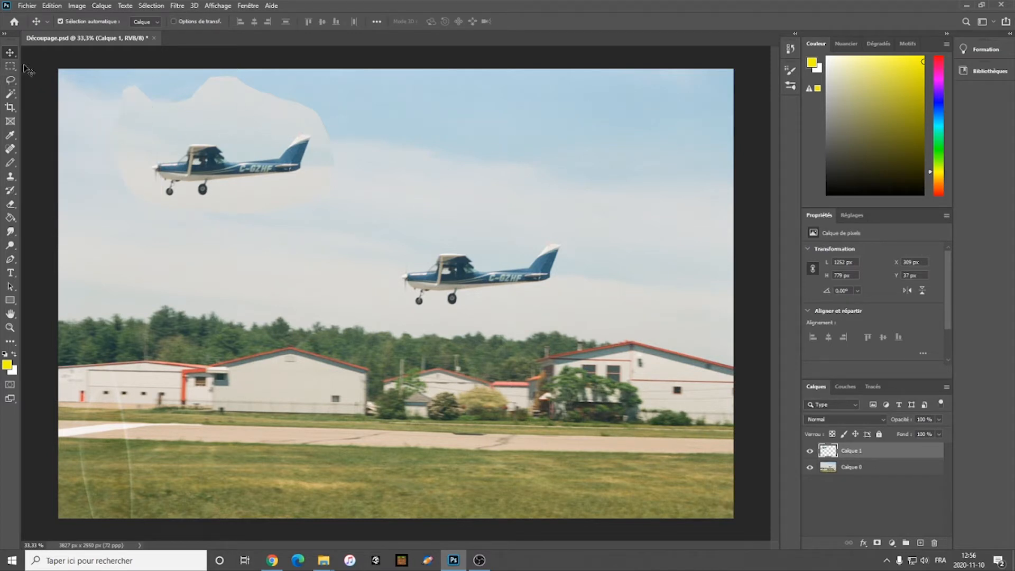
Step: Trace a precise selection around the original airplane, including propeller and wheels, with the Polygonal Lasso at 233% zoom
click(10, 81)
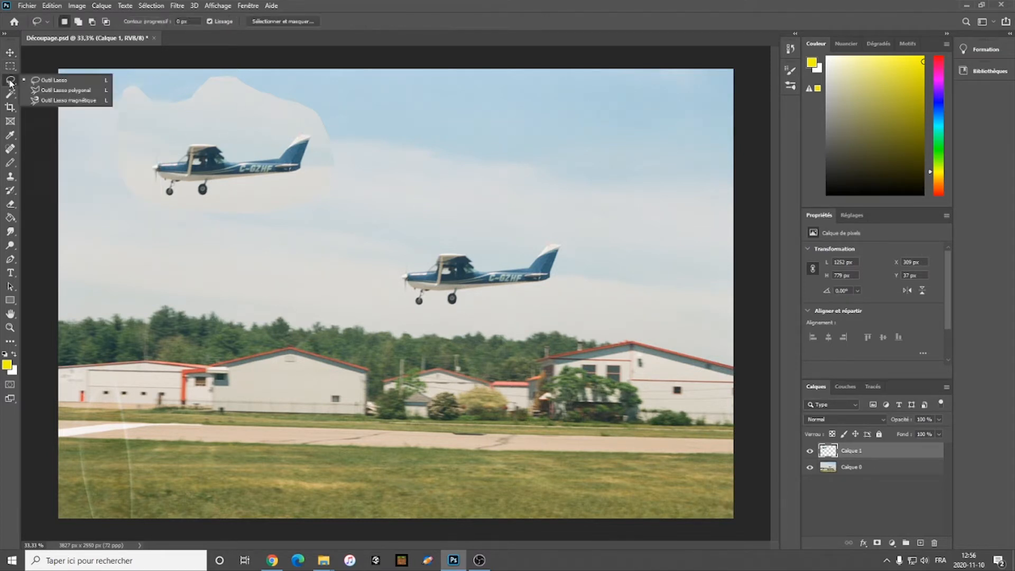
click(60, 91)
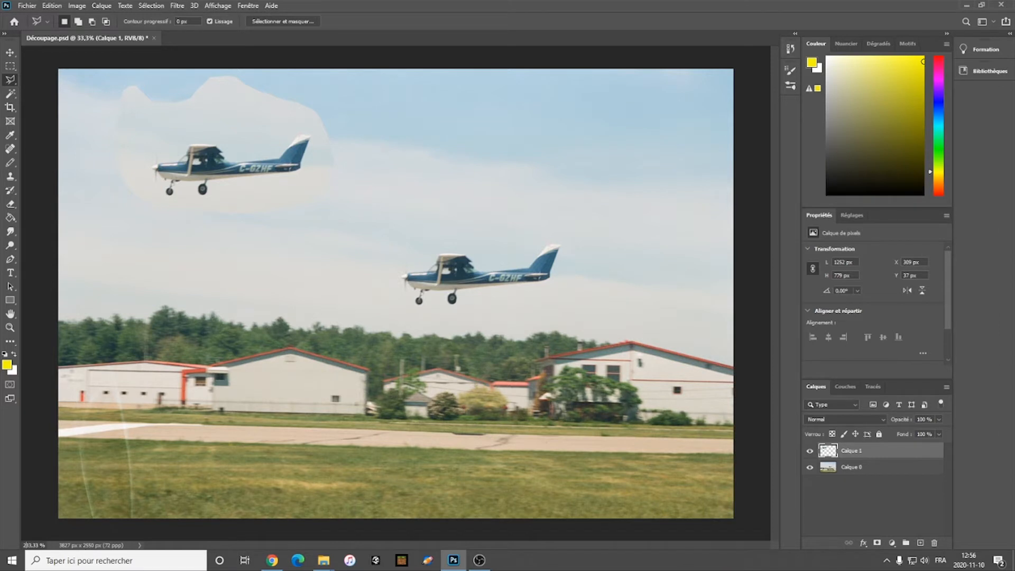
key(Return)
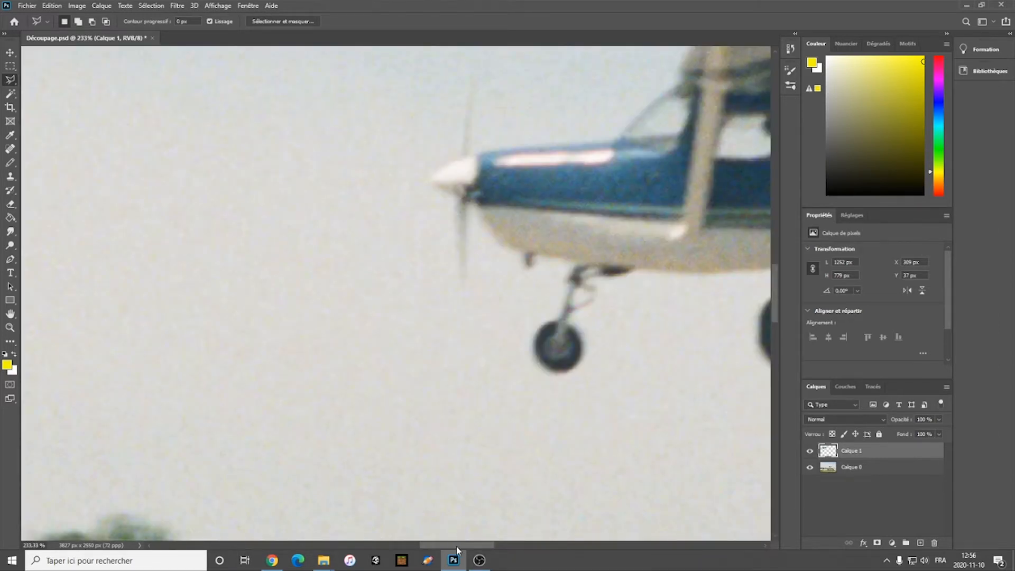
drag(456, 547, 481, 545)
scroll(437, 397, up, 3)
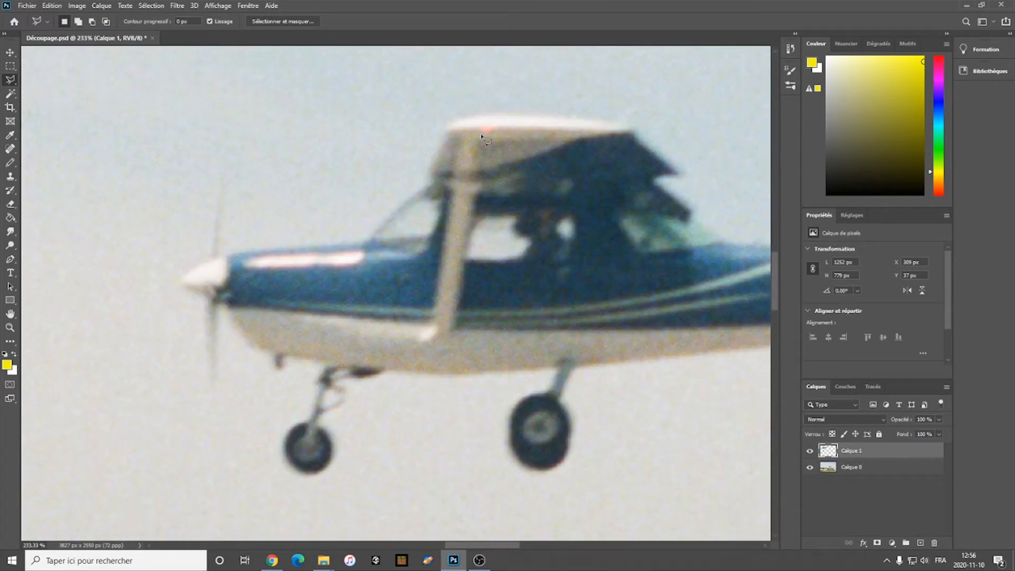
drag(475, 116, 631, 125)
mouse_move(639, 140)
mouse_down()
mouse_move(681, 173)
mouse_move(656, 184)
mouse_move(688, 201)
mouse_move(693, 222)
mouse_move(705, 213)
mouse_move(625, 236)
mouse_move(658, 117)
mouse_move(583, 220)
mouse_move(585, 430)
mouse_move(571, 270)
mouse_move(245, 319)
mouse_move(255, 357)
mouse_move(214, 449)
mouse_move(232, 371)
mouse_move(391, 355)
mouse_move(278, 358)
mouse_move(231, 451)
mouse_move(254, 344)
mouse_move(204, 343)
mouse_move(141, 276)
mouse_move(148, 236)
mouse_move(365, 158)
mouse_up()
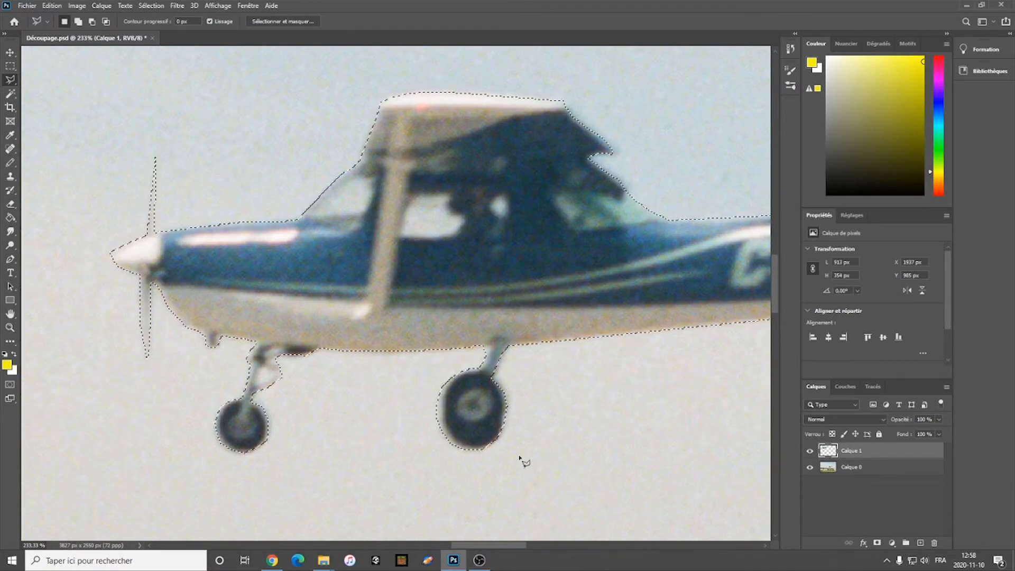
Step: Try to copy the traced airplane while layer Calque 1 is active
drag(26, 545, 34, 545)
text(33)
key(Return)
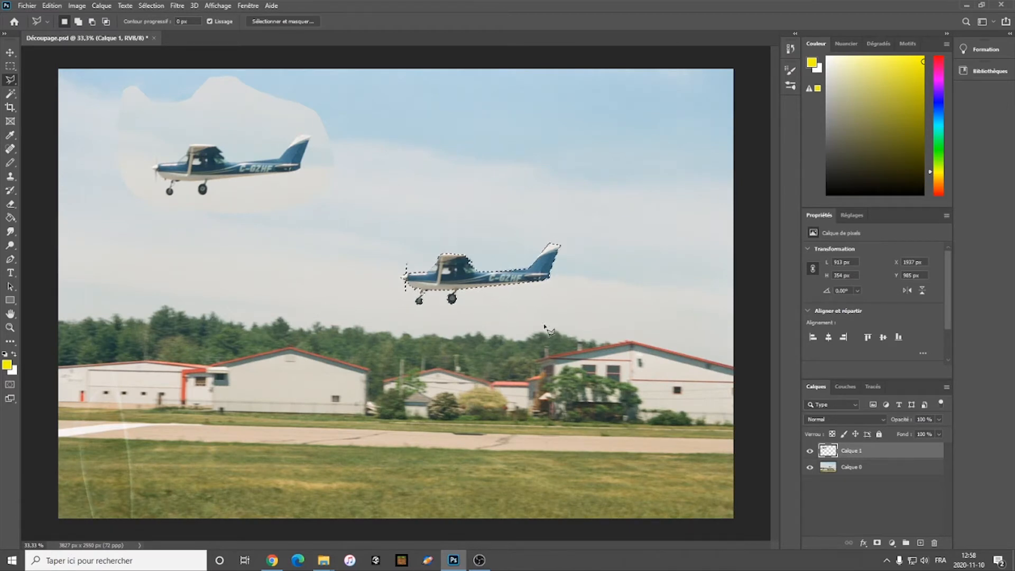
key(ctrl+c)
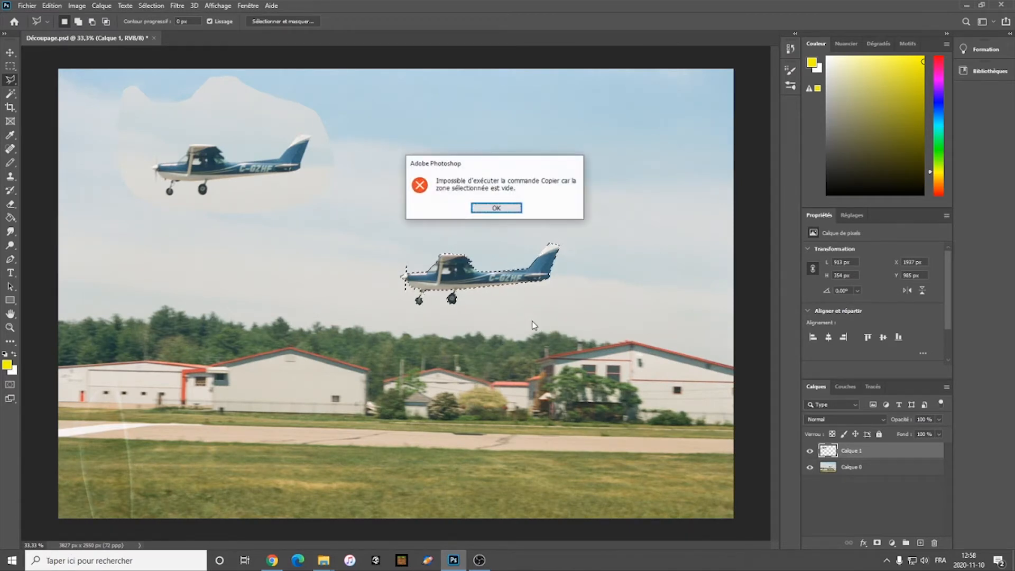
click(497, 209)
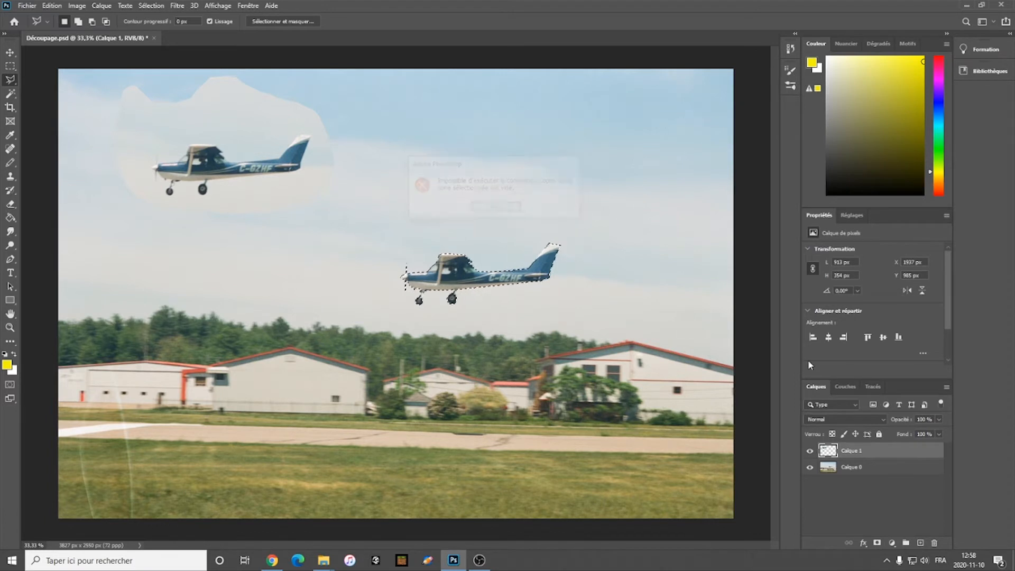
Step: Copy the traced airplane from layer Calque 0, paste it as a new layer and move it up and right, to about X 2516, Y 538 px
click(864, 470)
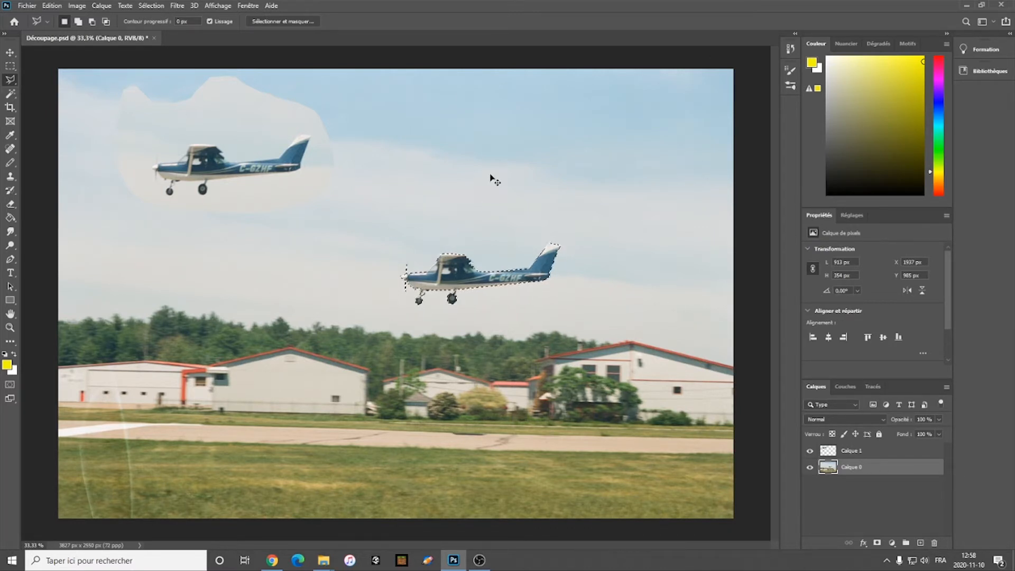
key(ctrl+c)
key(ctrl+v)
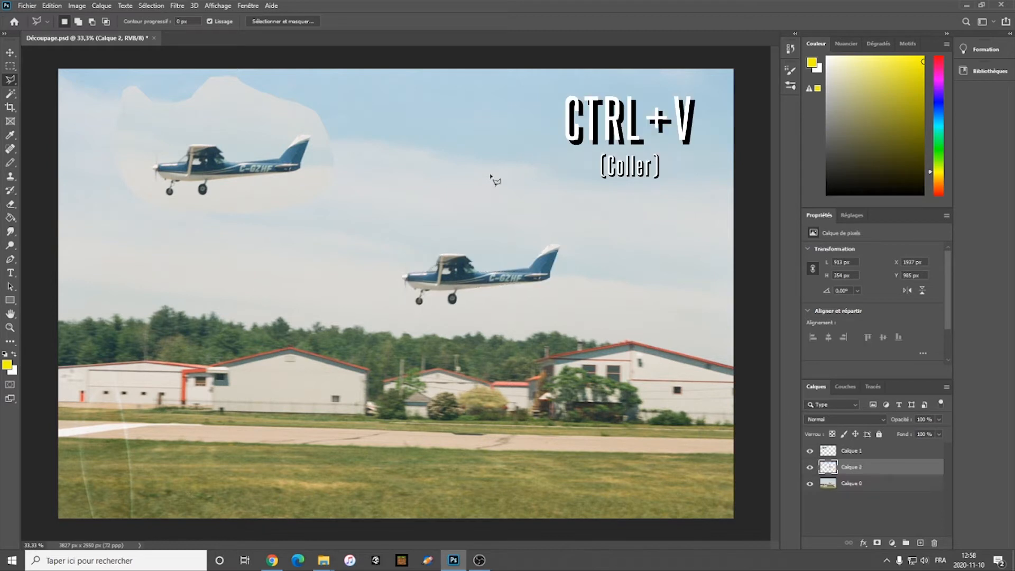
key(v)
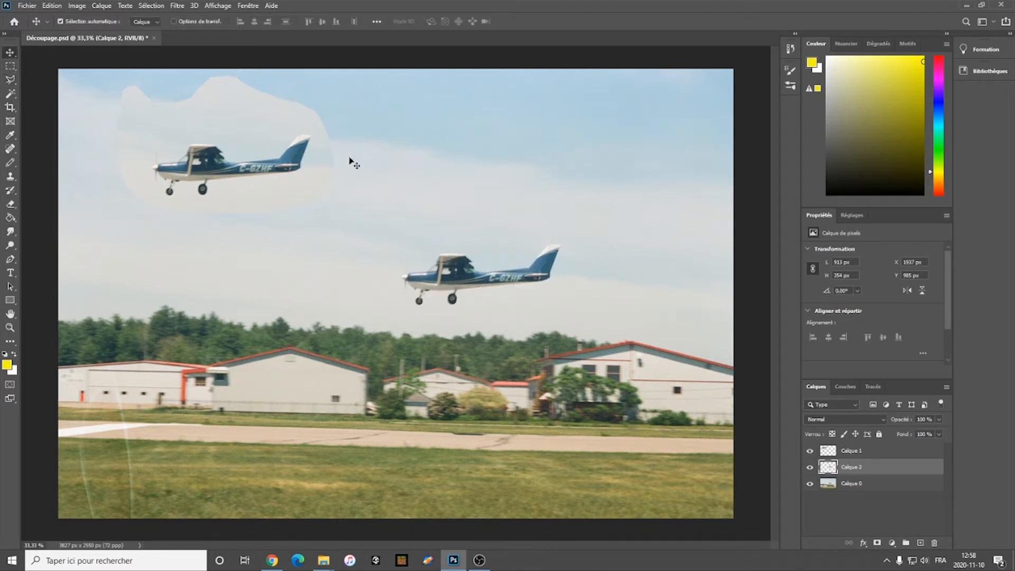
drag(458, 271, 560, 193)
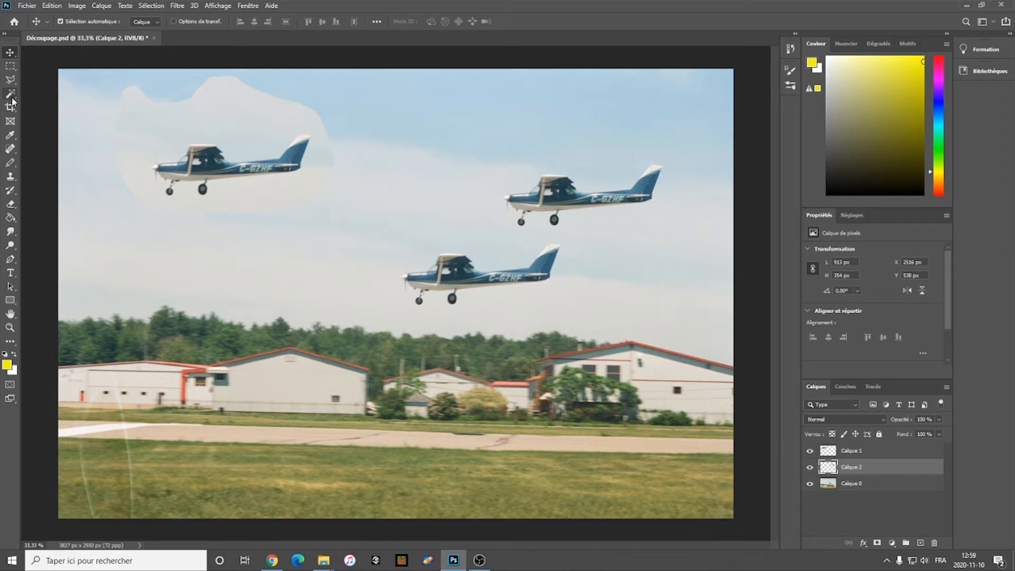
Step: Trace a closed Magnetic Lasso selection around the original airplane's rear fuselage and lower body at 233% zoom
click(10, 80)
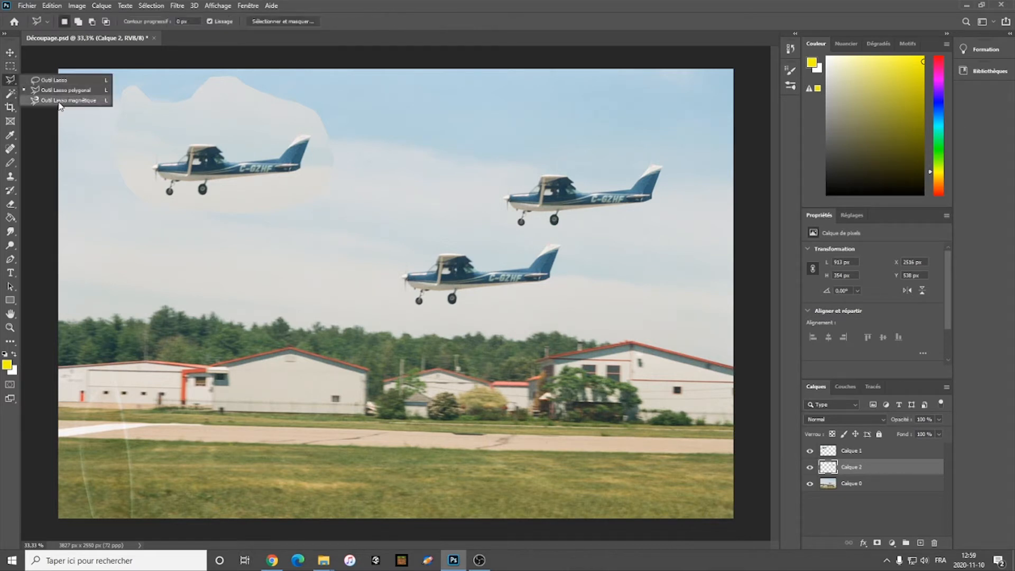
click(61, 101)
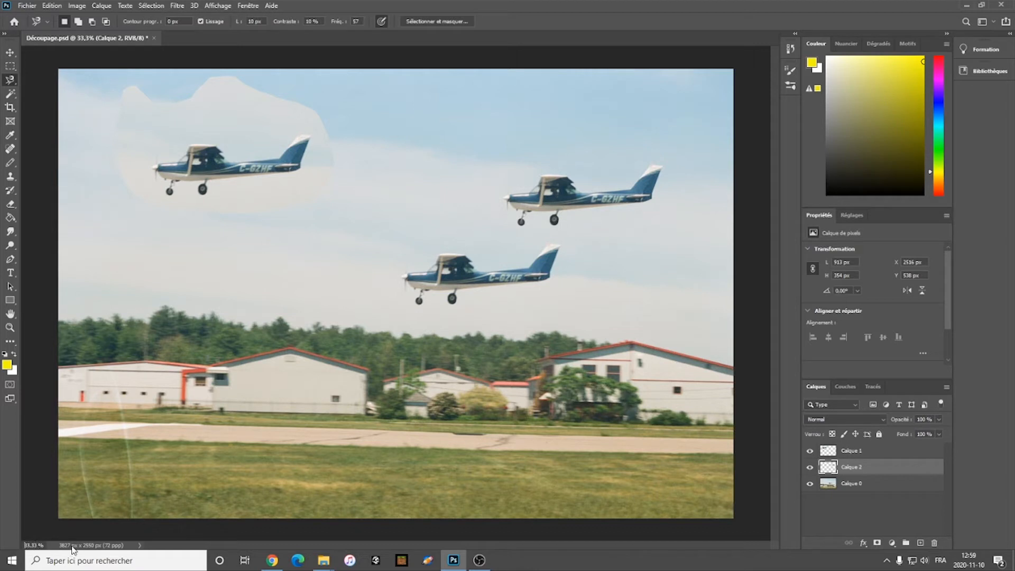
key(Return)
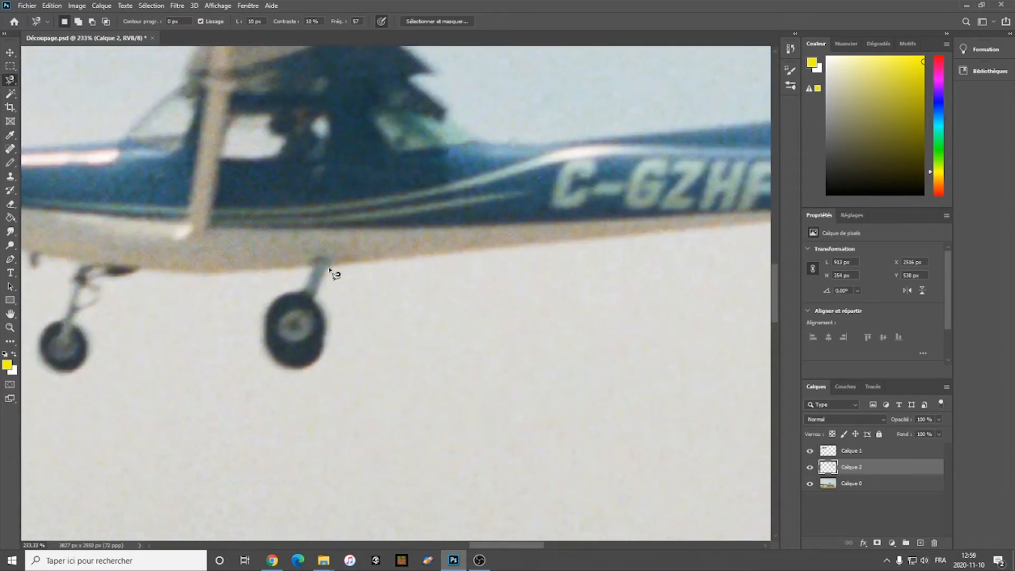
click(330, 267)
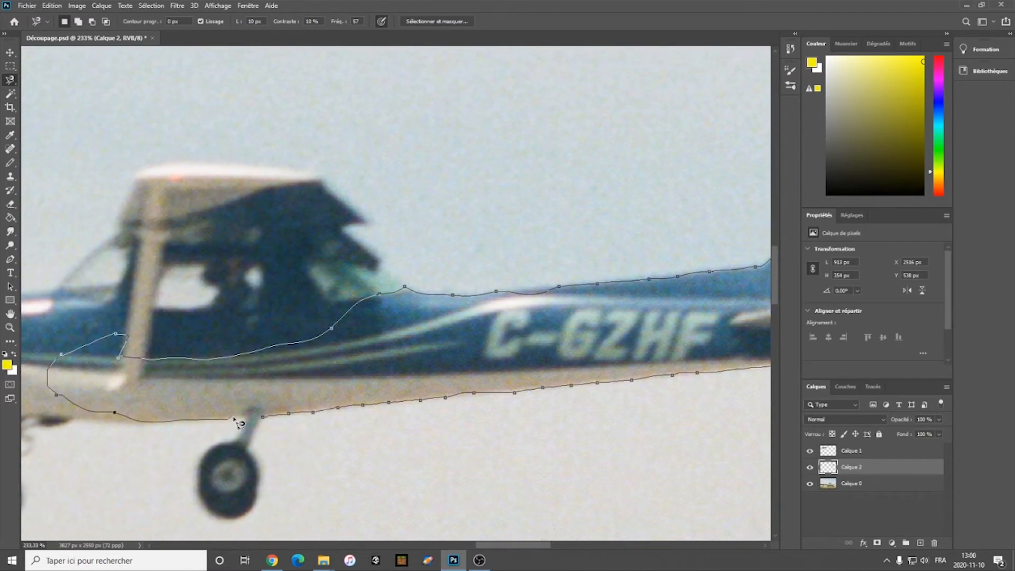
click(261, 418)
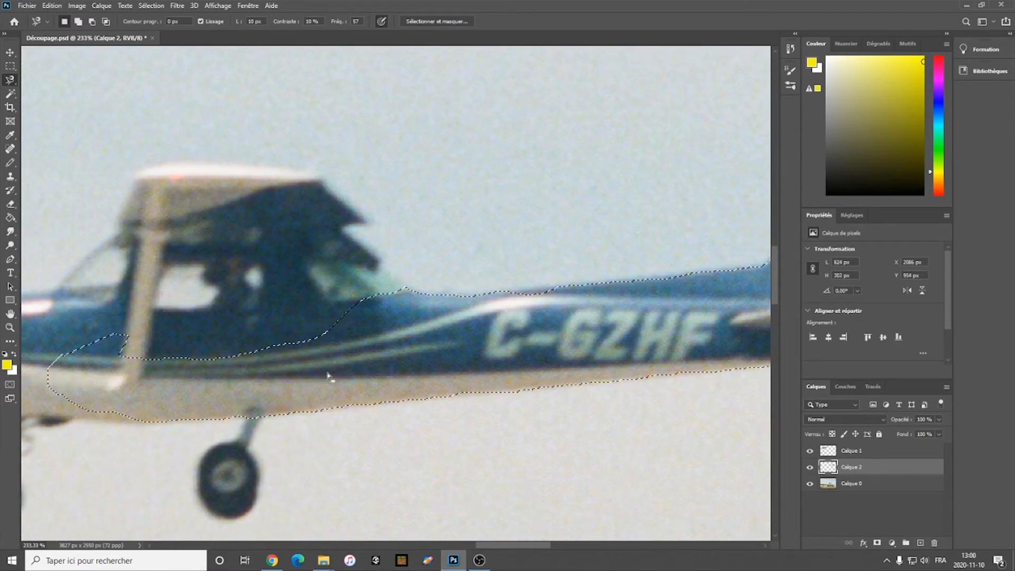
Step: Add the airplane's cabin, wing, nose and front underside to the existing selection with the Polygonal Lasso, leaving out the wheels
drag(7, 81, 41, 91)
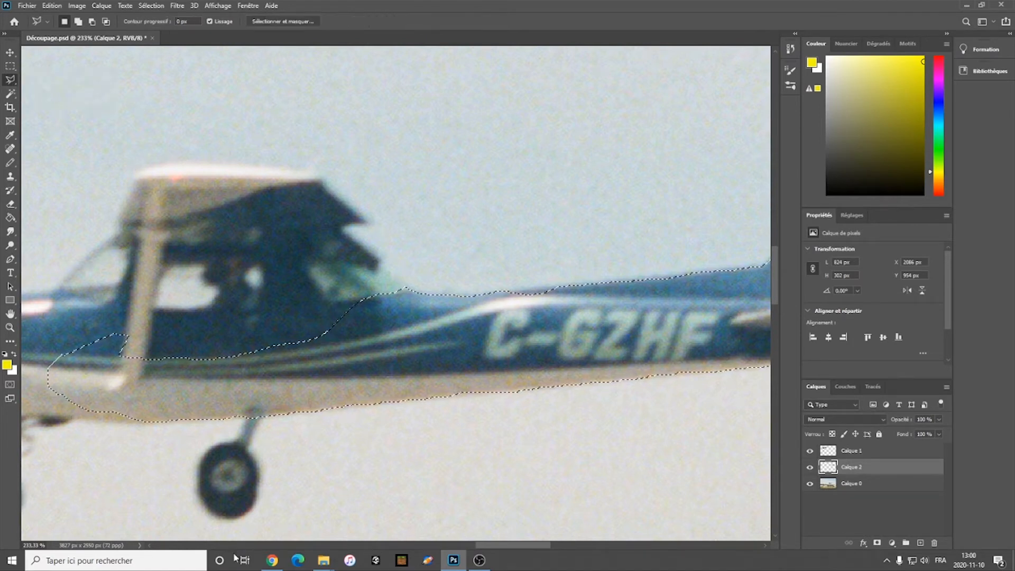
drag(518, 545, 497, 546)
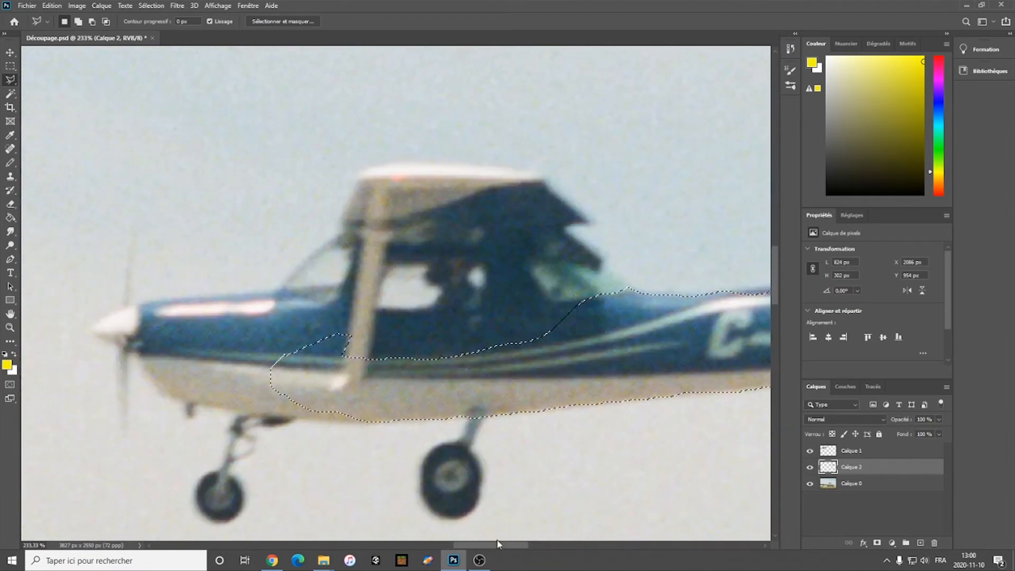
scroll(520, 400, down, 2)
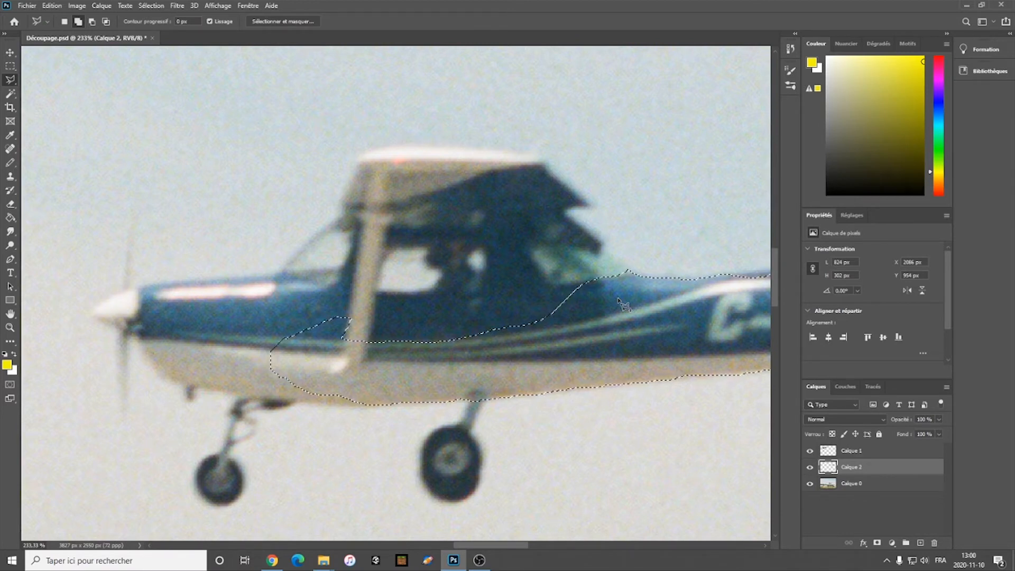
click(630, 274)
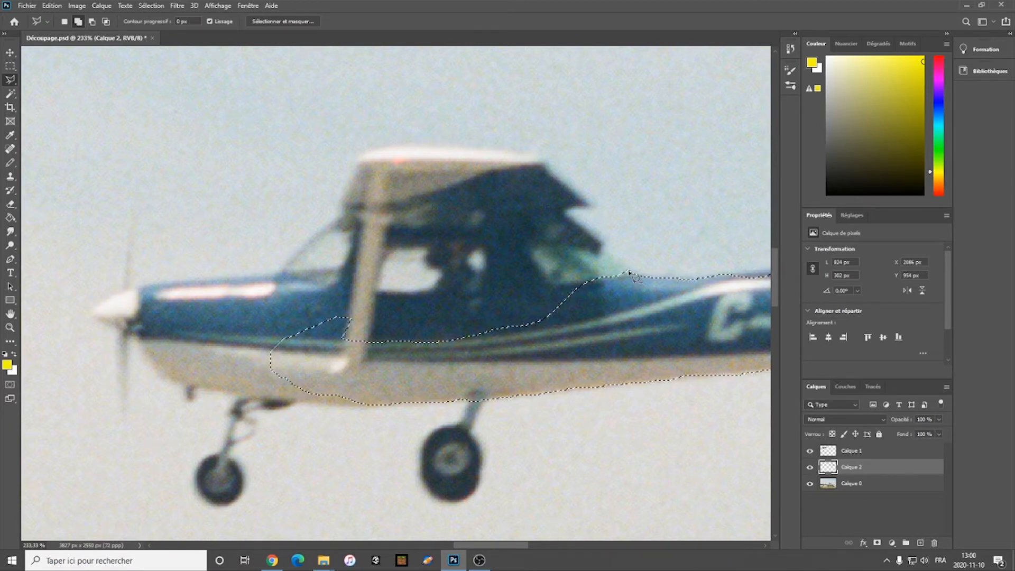
click(566, 213)
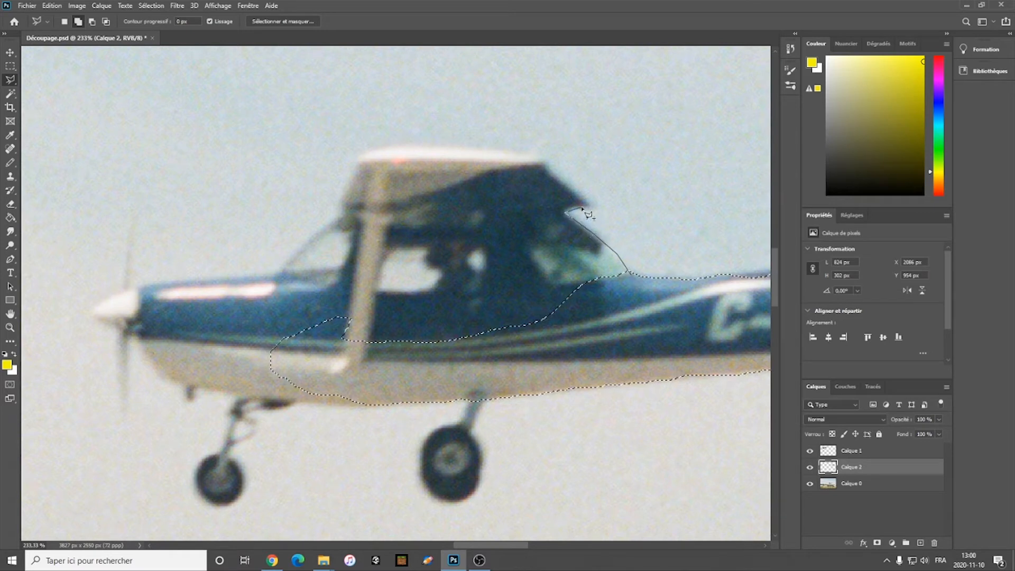
click(595, 209)
click(536, 163)
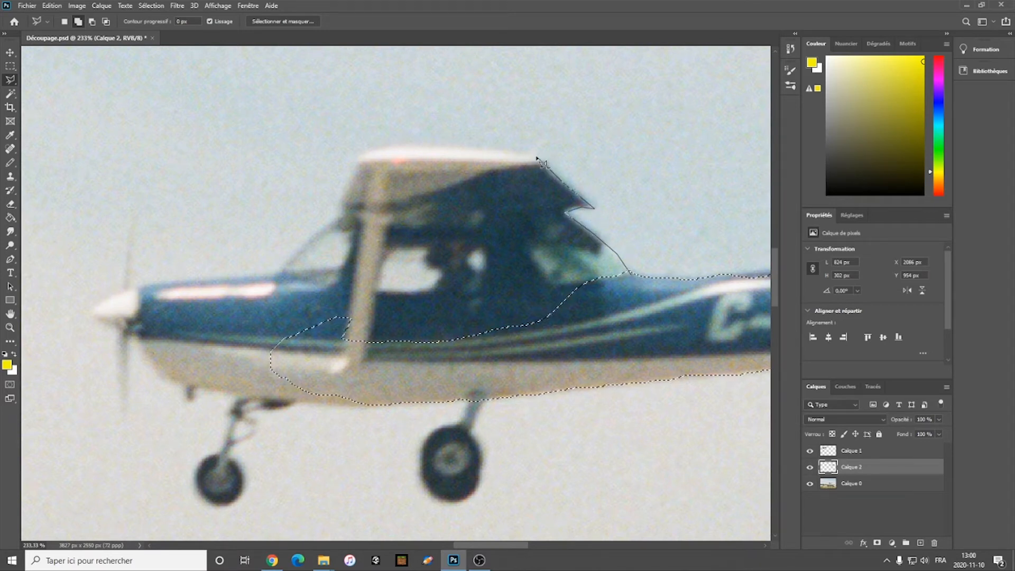
click(519, 156)
click(399, 147)
click(366, 148)
click(353, 159)
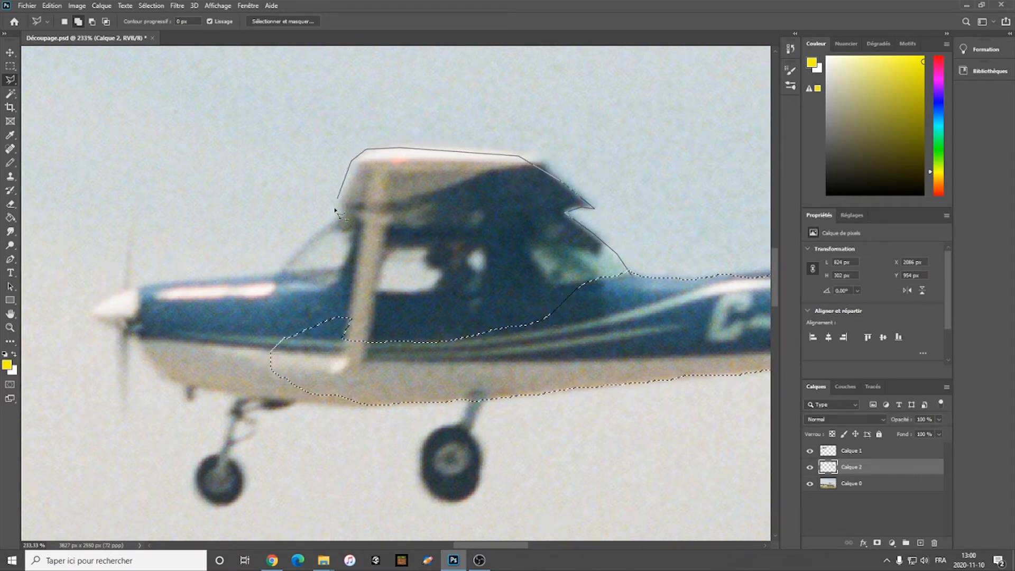
click(329, 228)
click(266, 292)
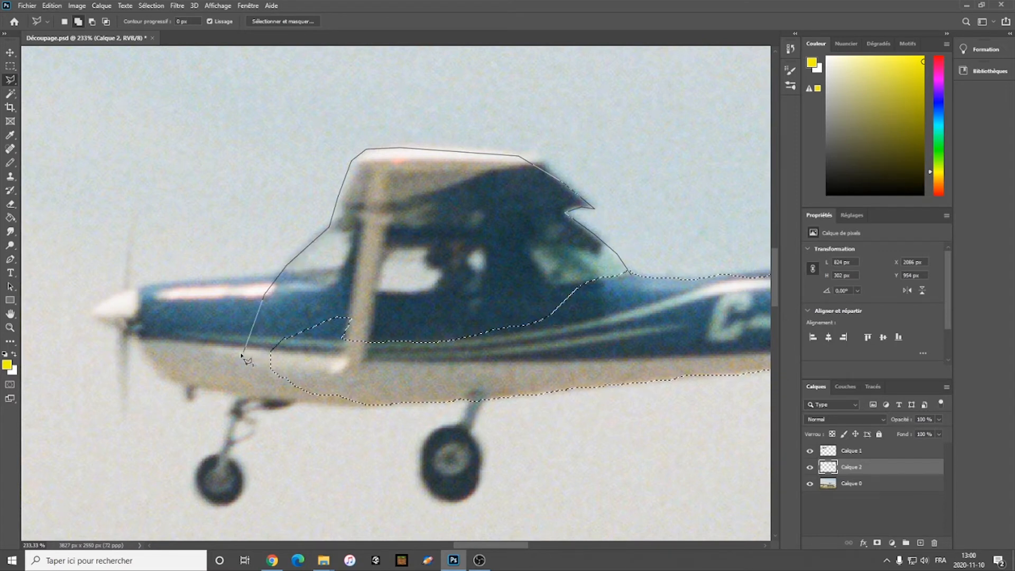
click(175, 283)
click(101, 300)
click(98, 323)
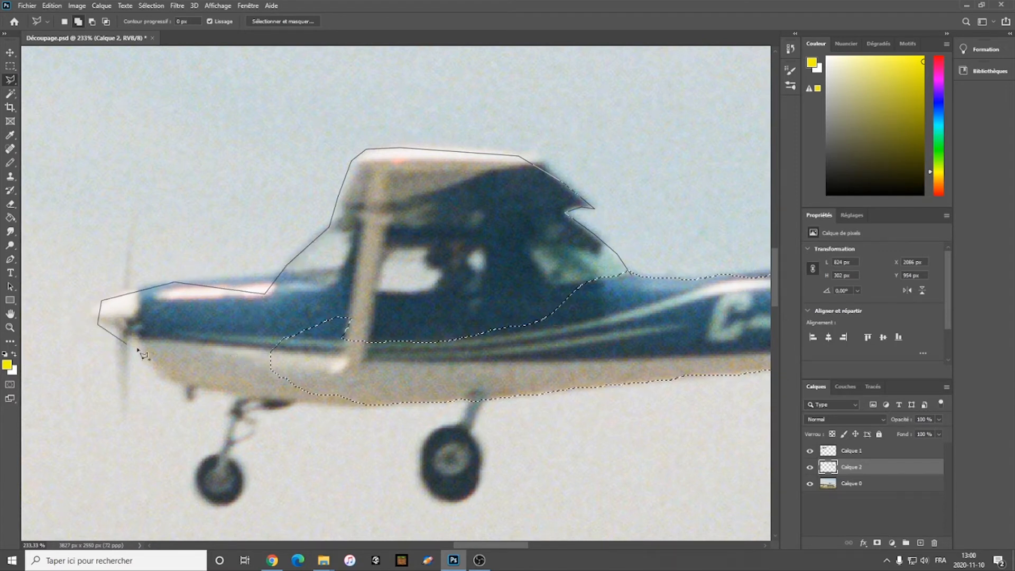
click(179, 389)
click(359, 404)
click(565, 353)
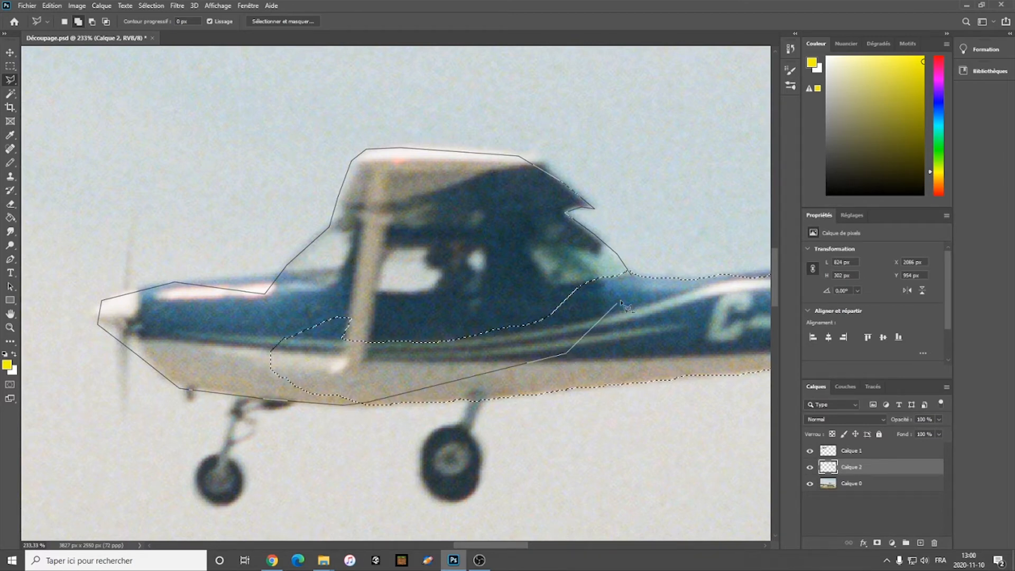
click(632, 276)
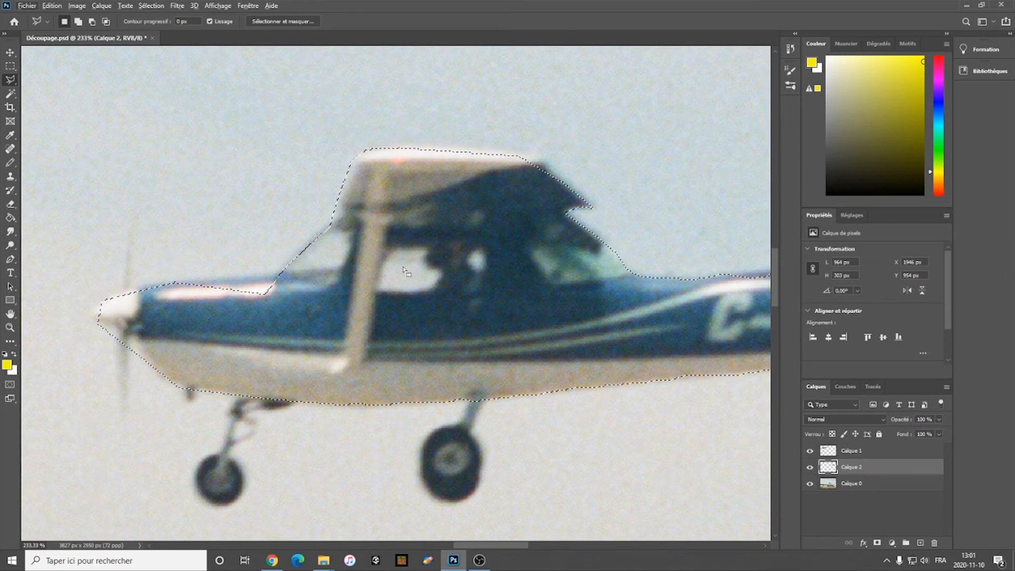
Step: Subtract the excess sky behind and below the airplane's tail from the selection with the Polygonal Lasso
drag(487, 547, 550, 545)
scroll(610, 288, up, 3)
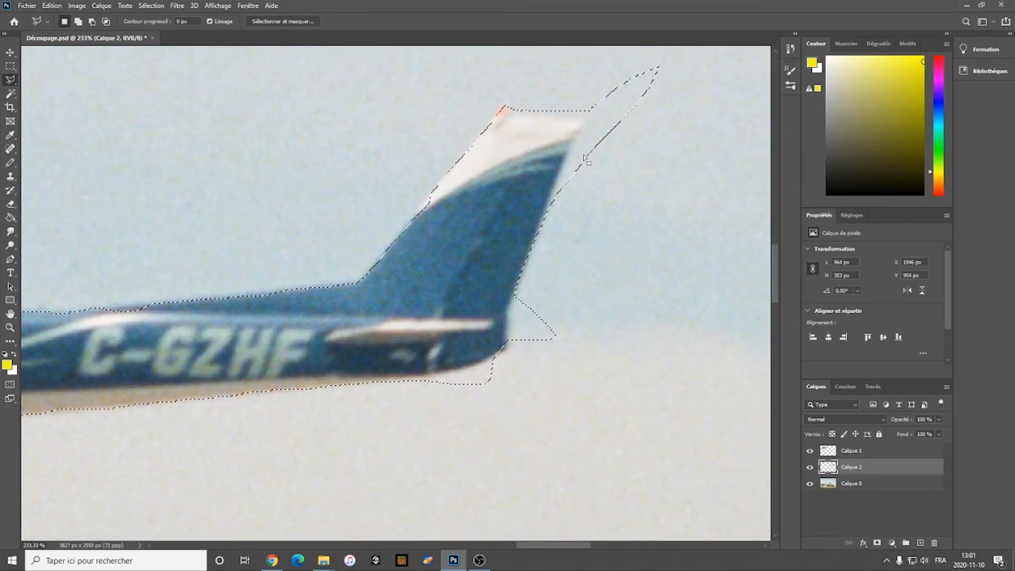
drag(564, 547, 569, 548)
scroll(587, 354, up, 2)
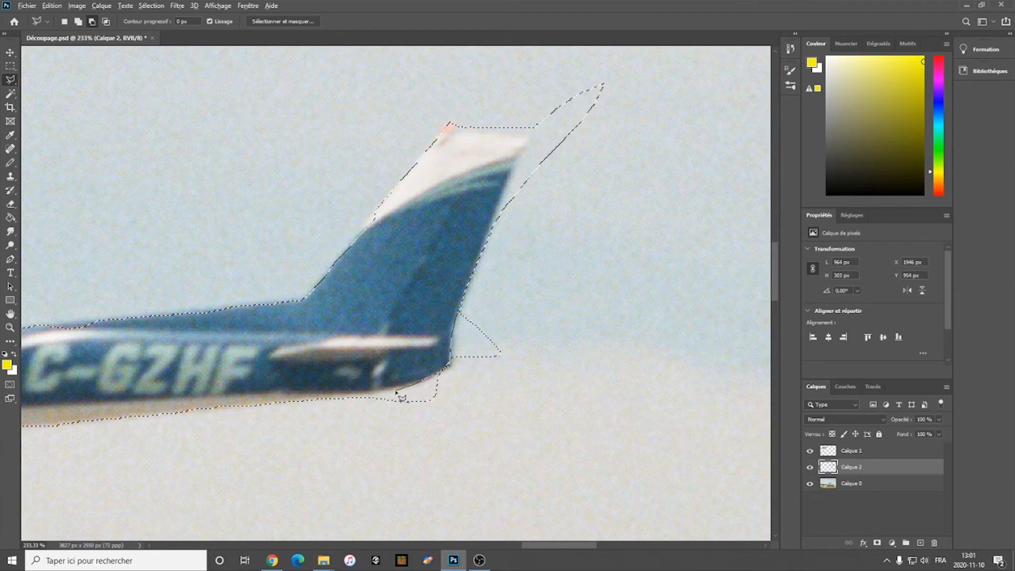
click(349, 402)
click(349, 459)
click(624, 451)
click(693, 118)
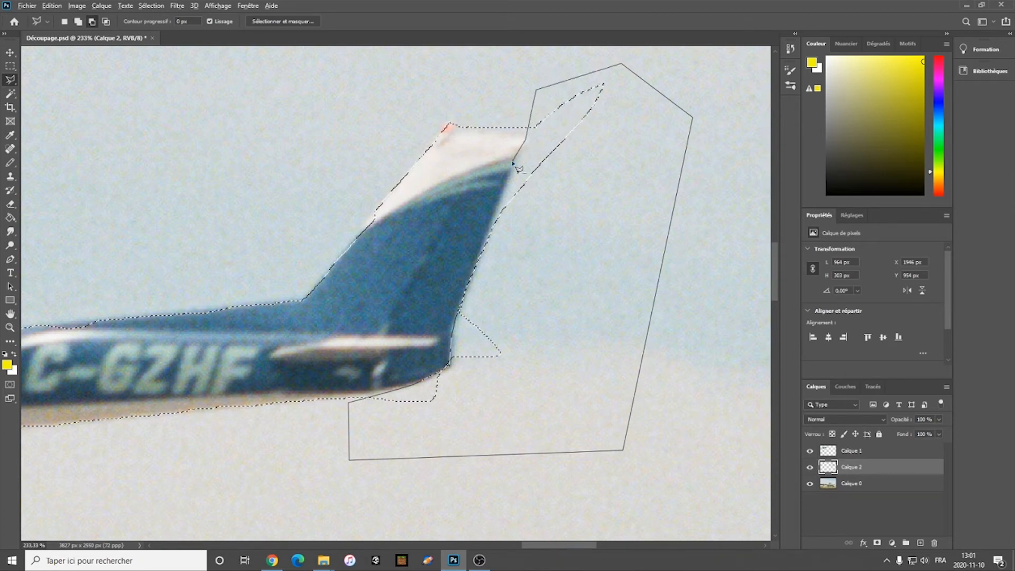
double_click(467, 311)
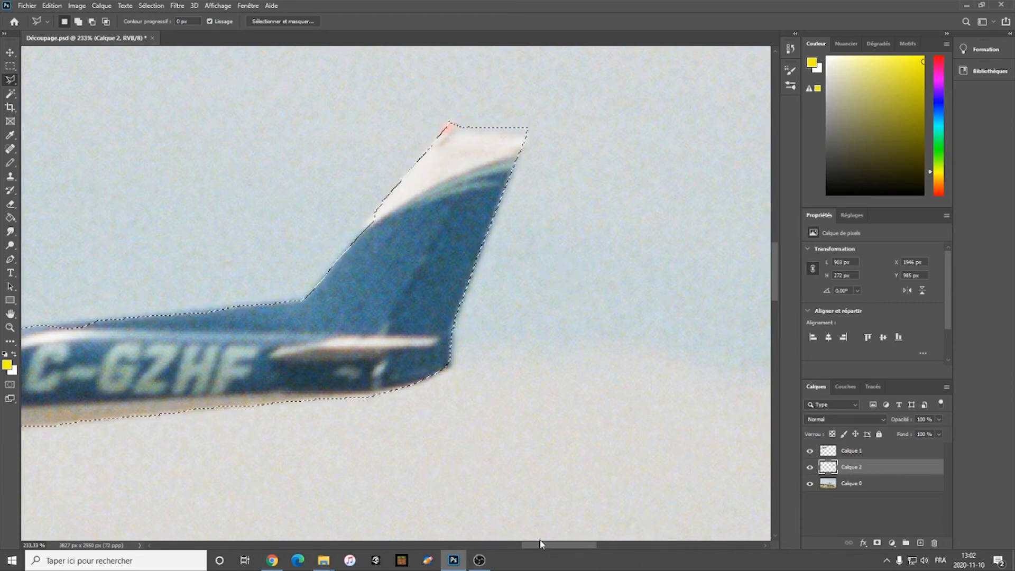
Step: Try to select the runway with the Magic Wand while layer Calque 2 is active
drag(552, 546, 496, 550)
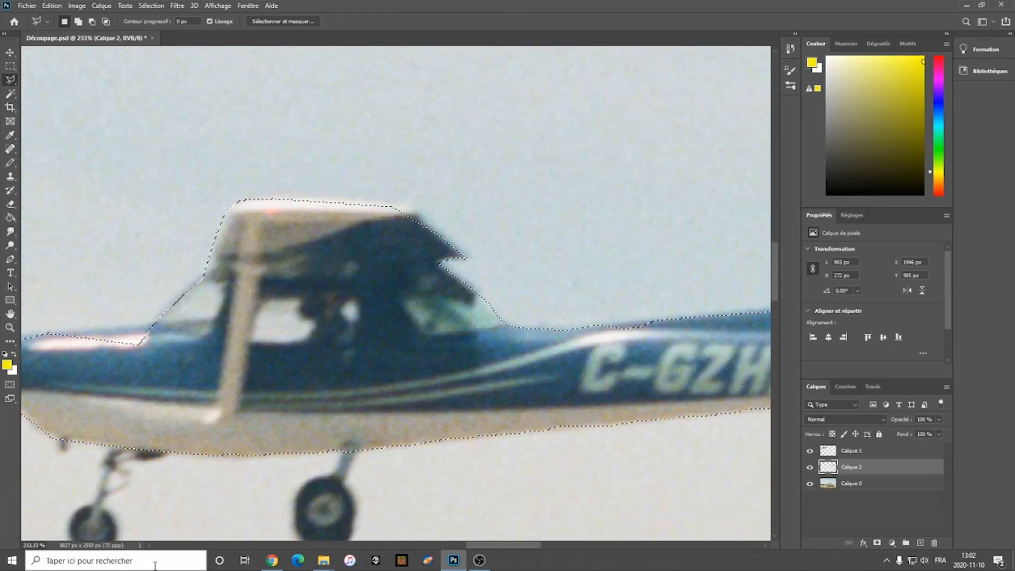
click(27, 546)
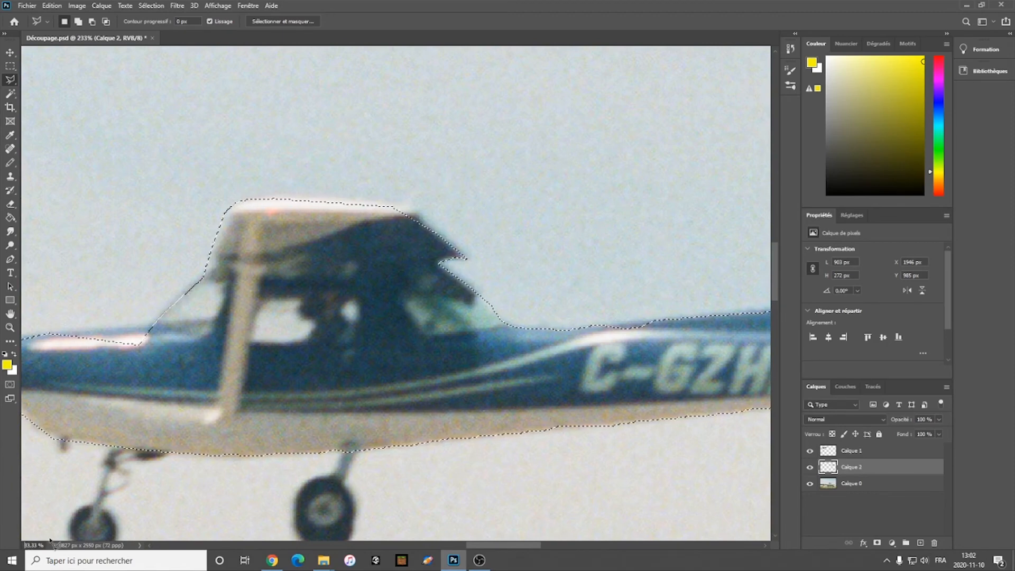
key(BackSpace)
key(Return)
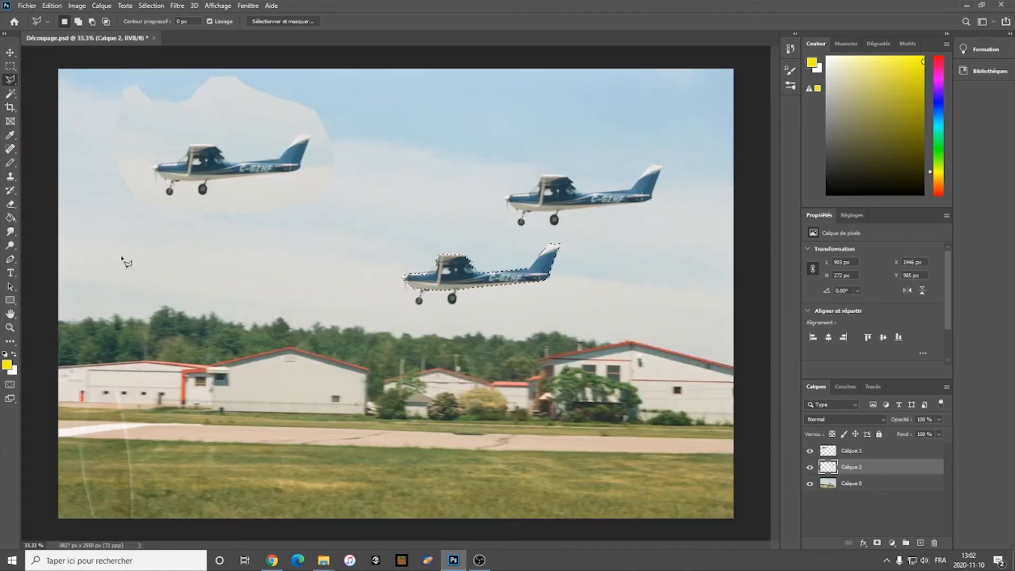
click(15, 96)
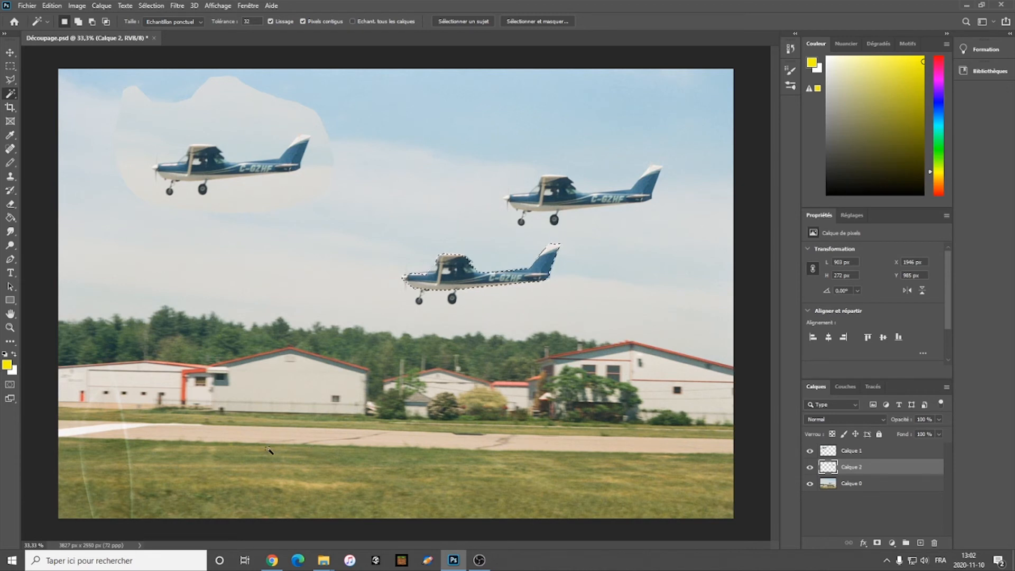
click(190, 437)
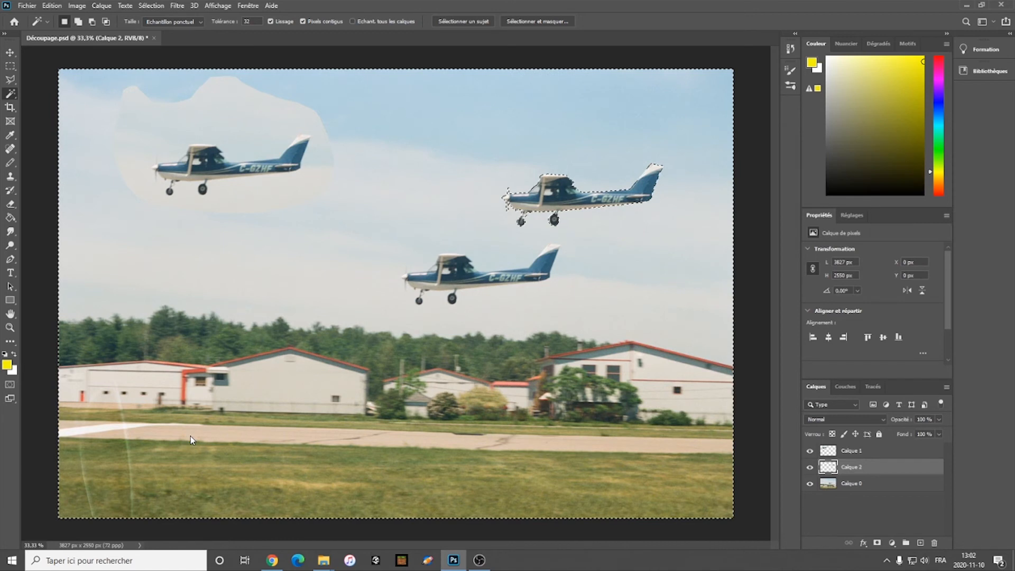
Step: Clear the selection, select the runway on layer Calque 0 with the Magic Wand and add its missed parts
click(865, 489)
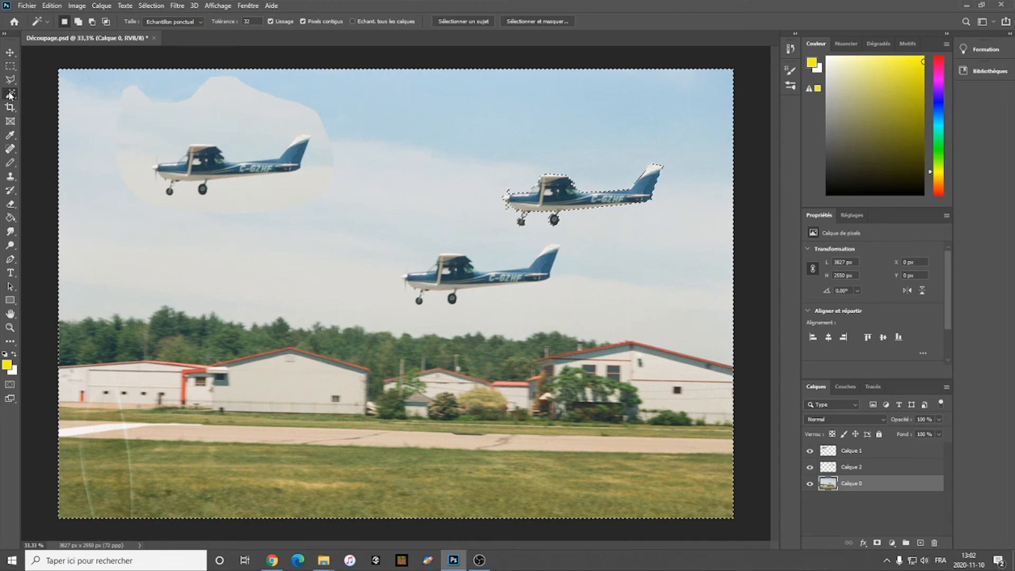
key(ctrl+d)
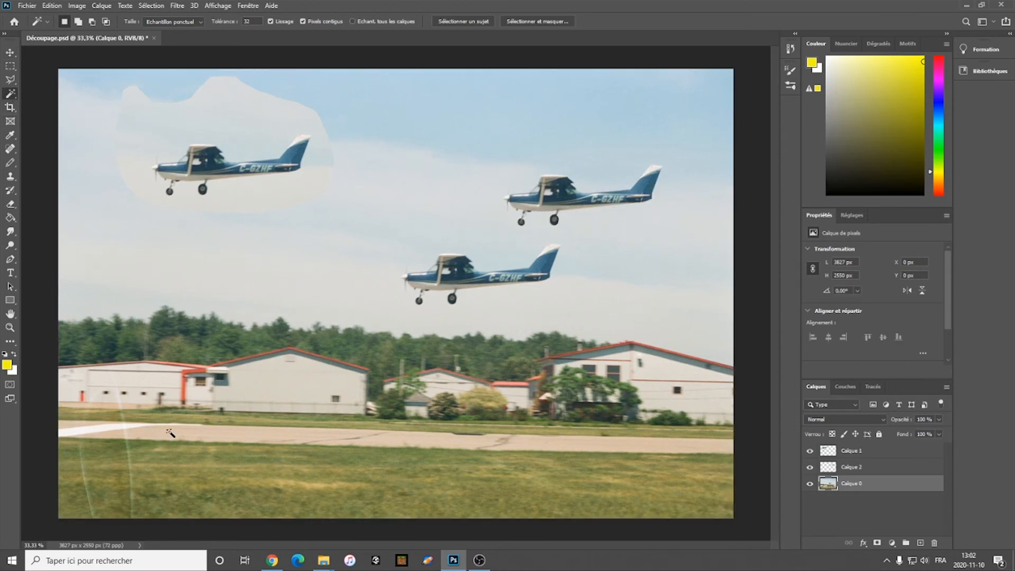
click(166, 433)
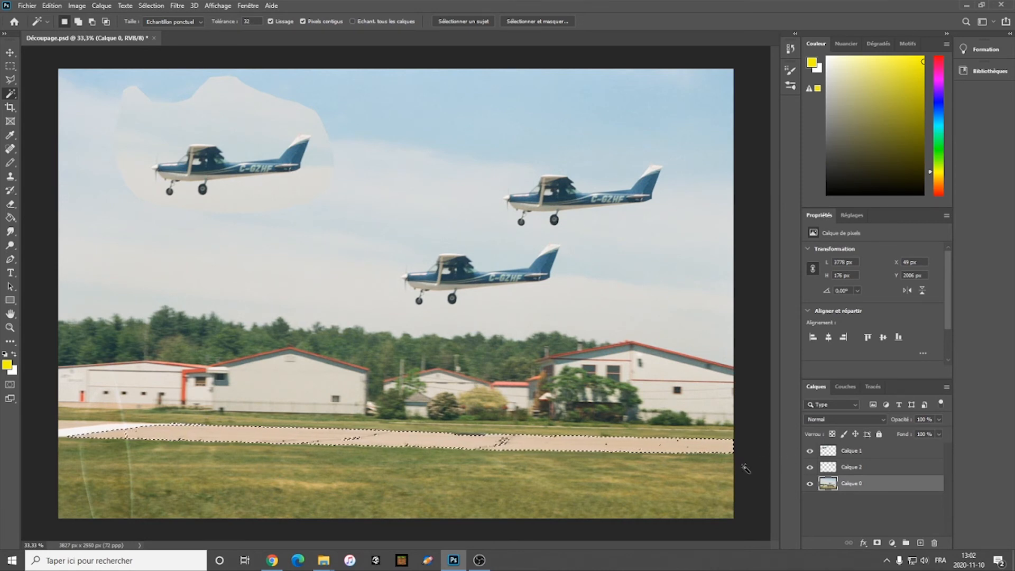
key(shift)
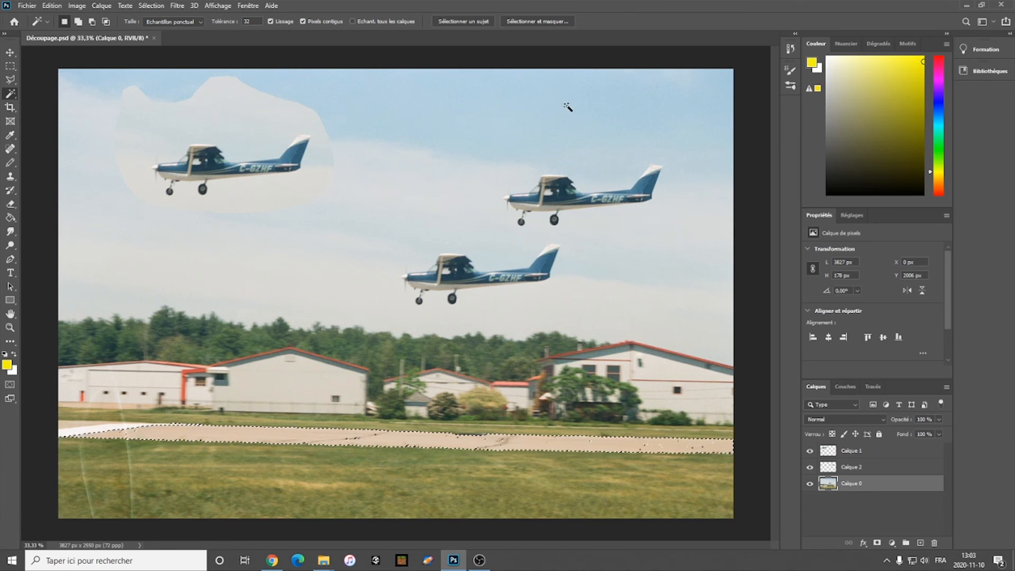
Step: Clear the runway selection, select the blue upper sky on layer Calque 0 with the Magic Wand, and deselect it
key(ctrl+d)
key(ctrl+f)
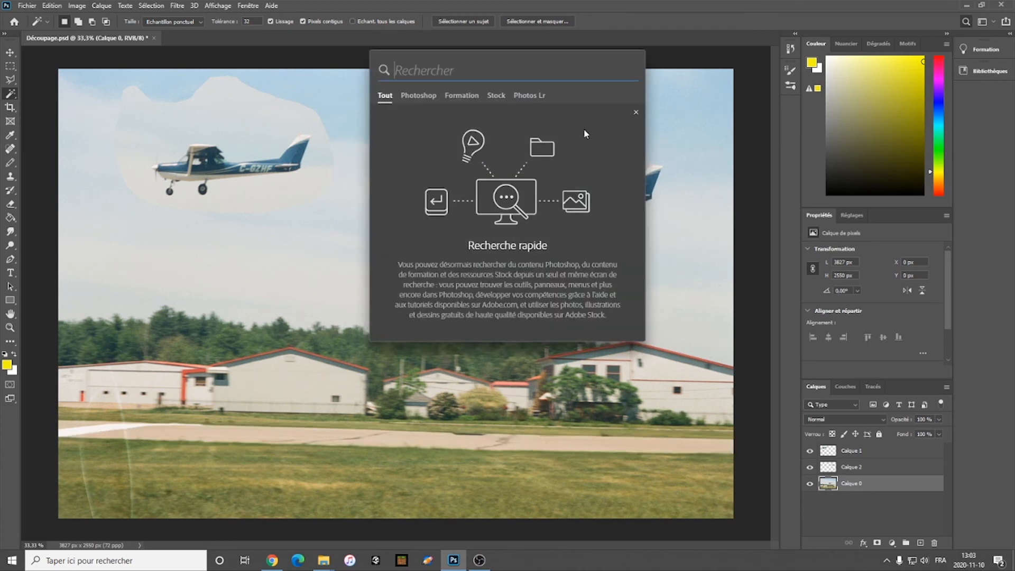
key(Escape)
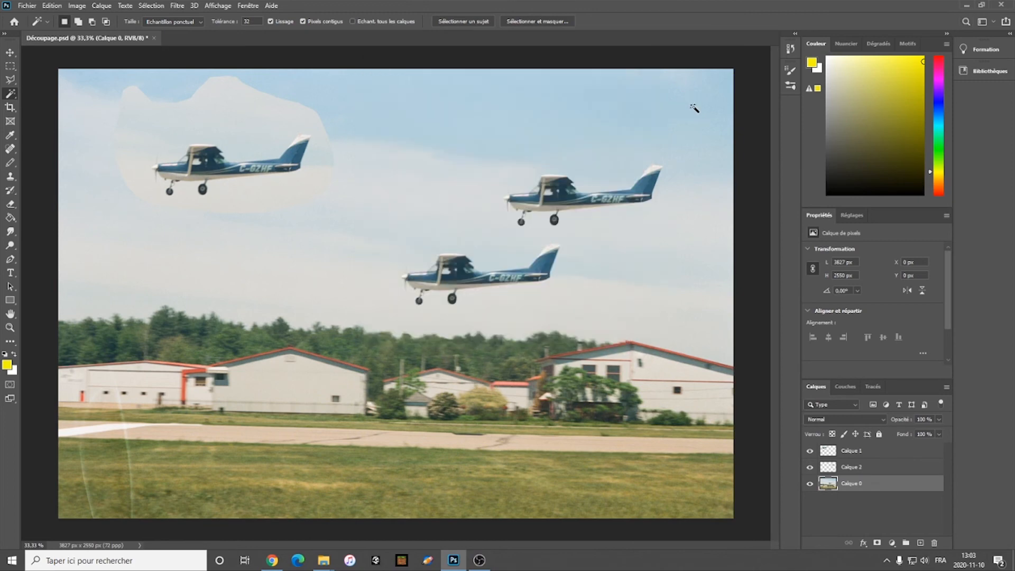
click(591, 105)
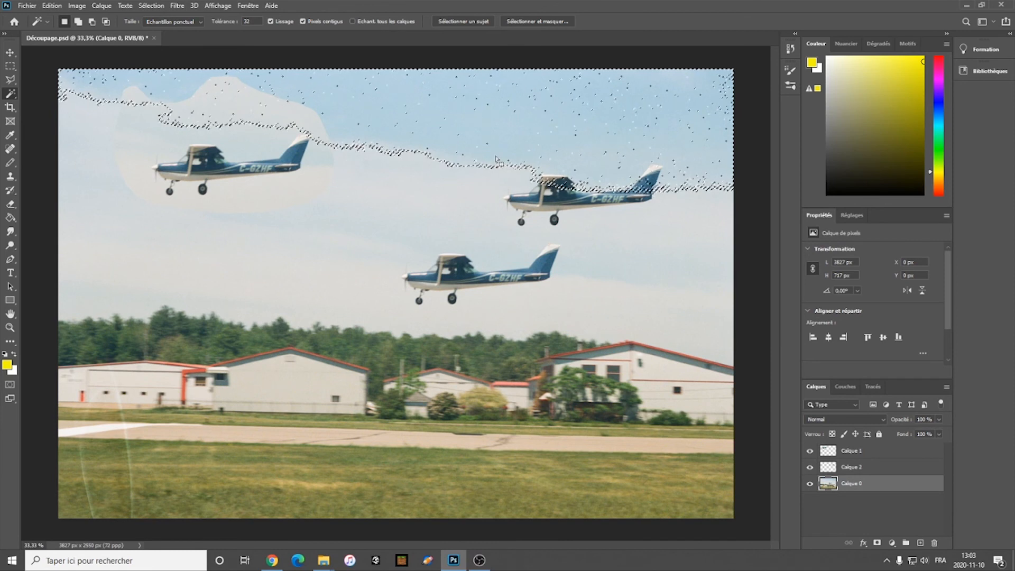
key(ctrl+d)
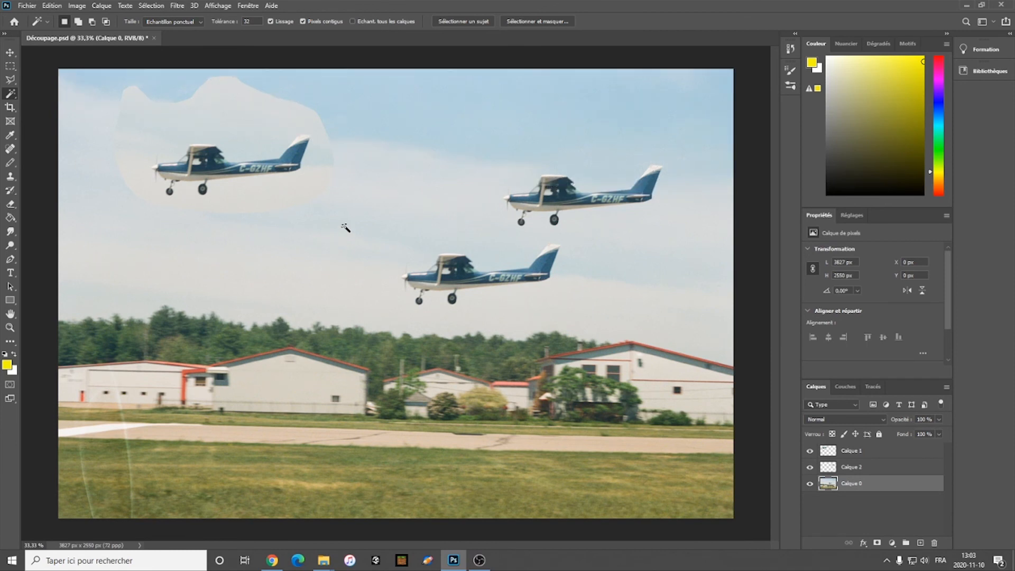
Step: Select the grey gabled hangar below the trees with the Object Selection tool in Rectangle mode
right_click(10, 97)
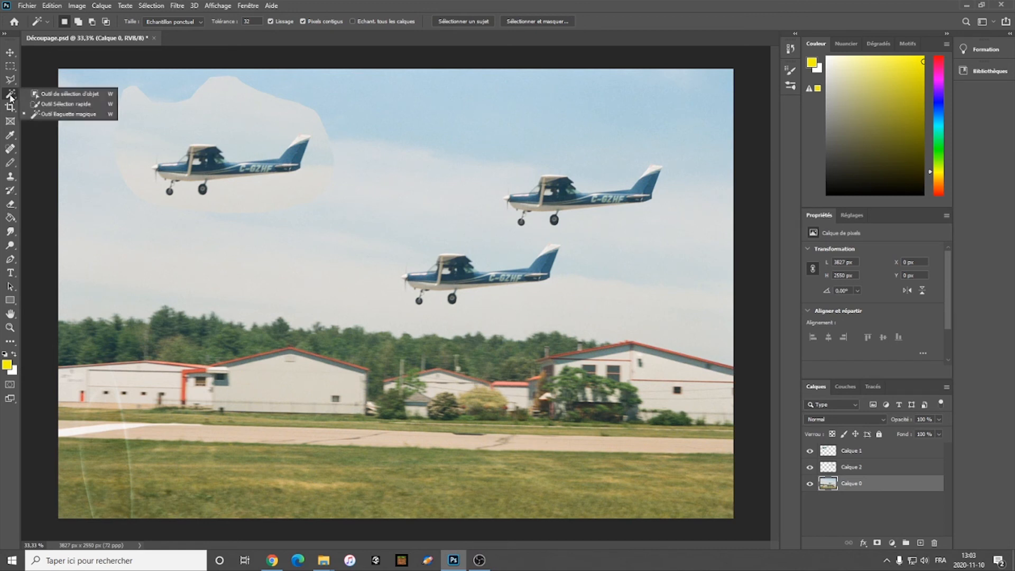
click(62, 99)
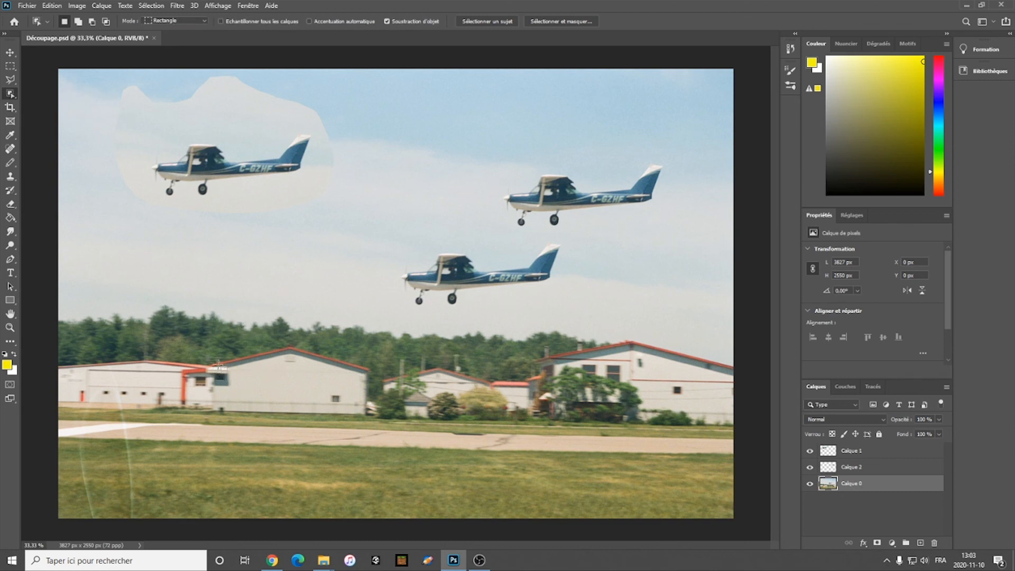
drag(324, 401, 373, 411)
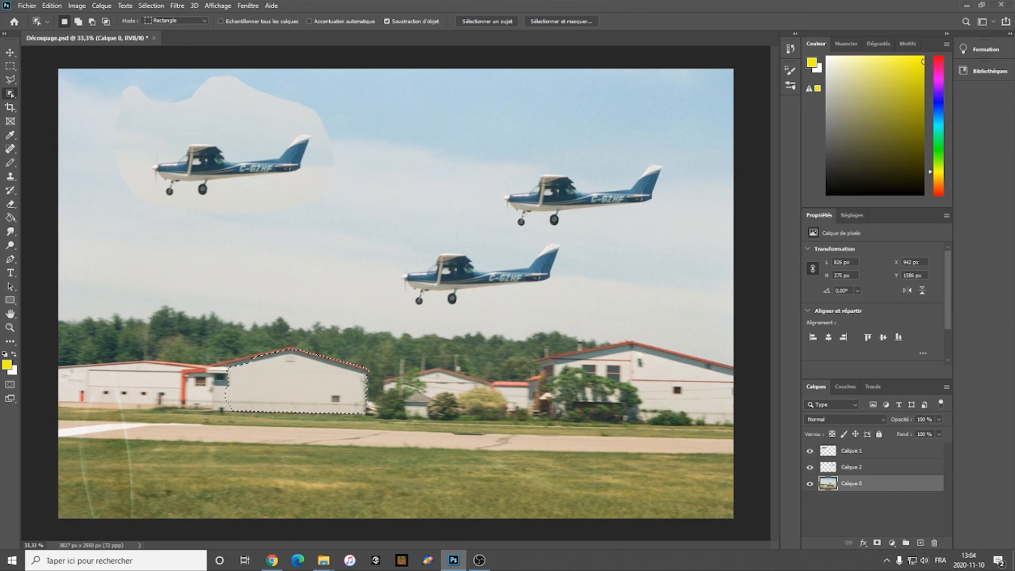
Step: Select the tree line behind the hangars with the Quick Selection tool, extend it to the photo's left edge, and deselect it
right_click(9, 96)
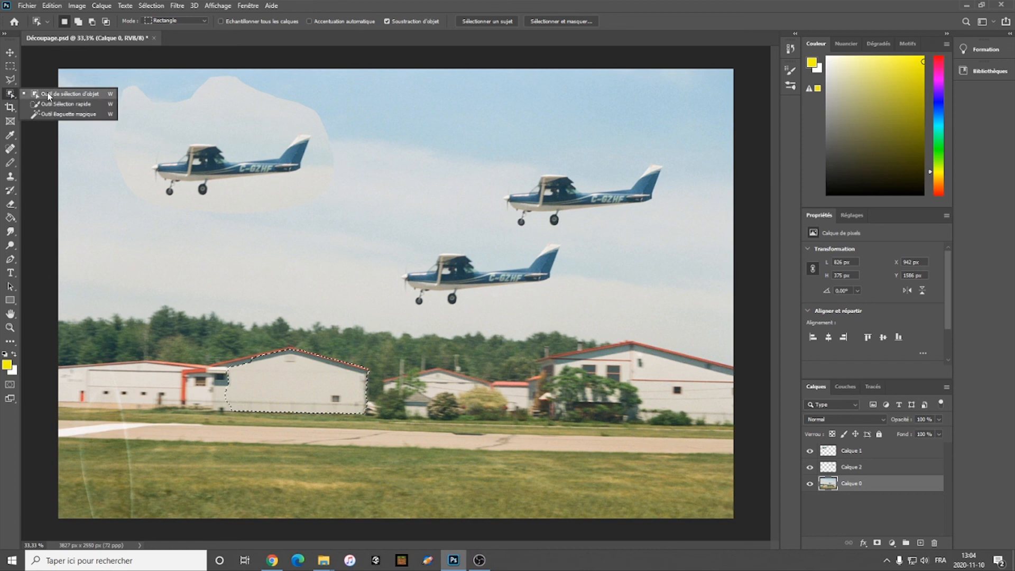
click(55, 104)
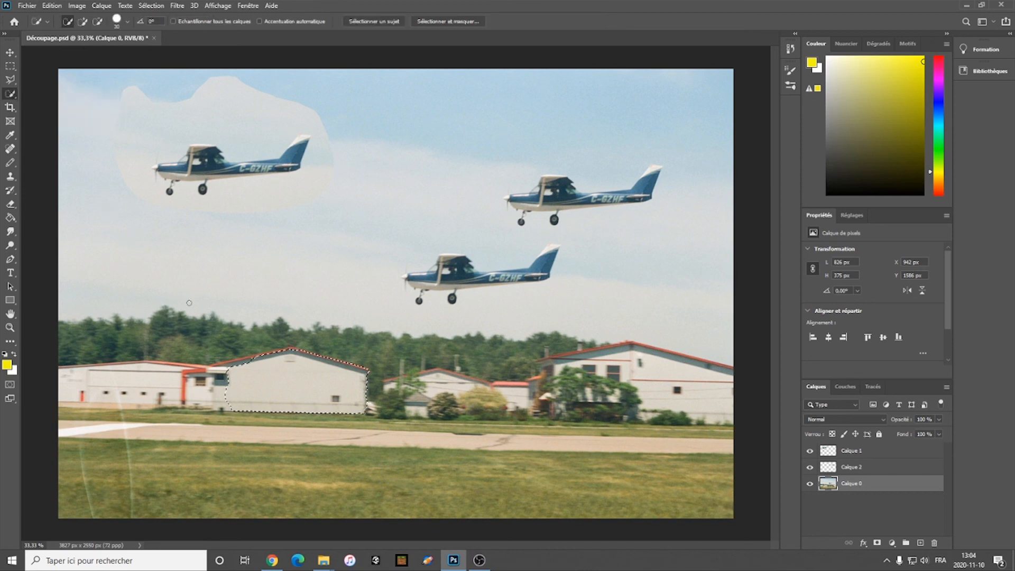
mouse_move(167, 308)
mouse_down()
mouse_move(191, 320)
mouse_move(267, 321)
mouse_up()
mouse_move(389, 338)
mouse_down()
mouse_move(453, 349)
mouse_move(541, 343)
mouse_up()
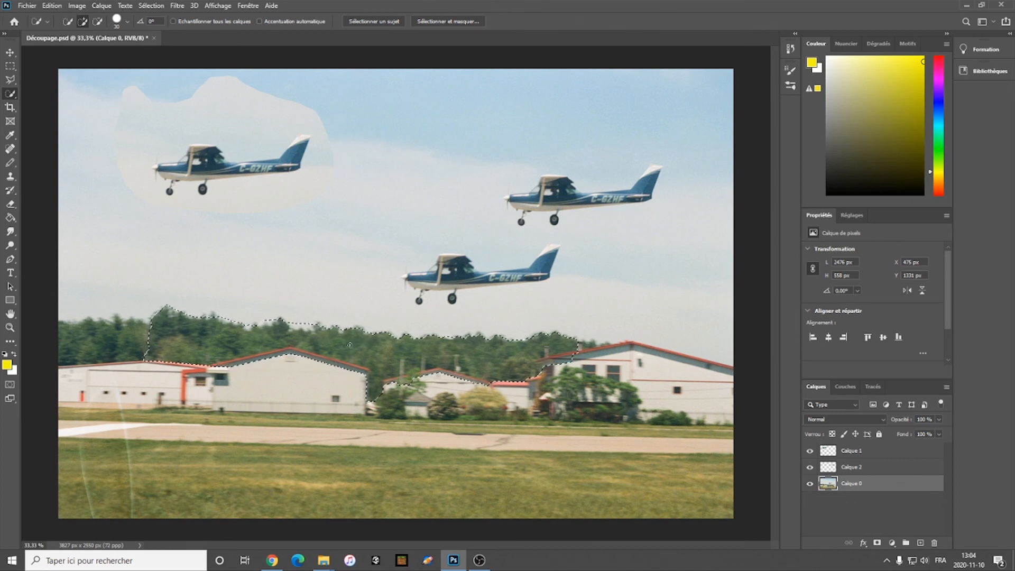
mouse_move(324, 321)
mouse_down()
mouse_move(316, 302)
mouse_move(278, 325)
mouse_move(274, 293)
mouse_move(227, 337)
mouse_move(210, 299)
mouse_move(189, 330)
mouse_move(163, 288)
mouse_move(162, 321)
mouse_move(127, 317)
mouse_up()
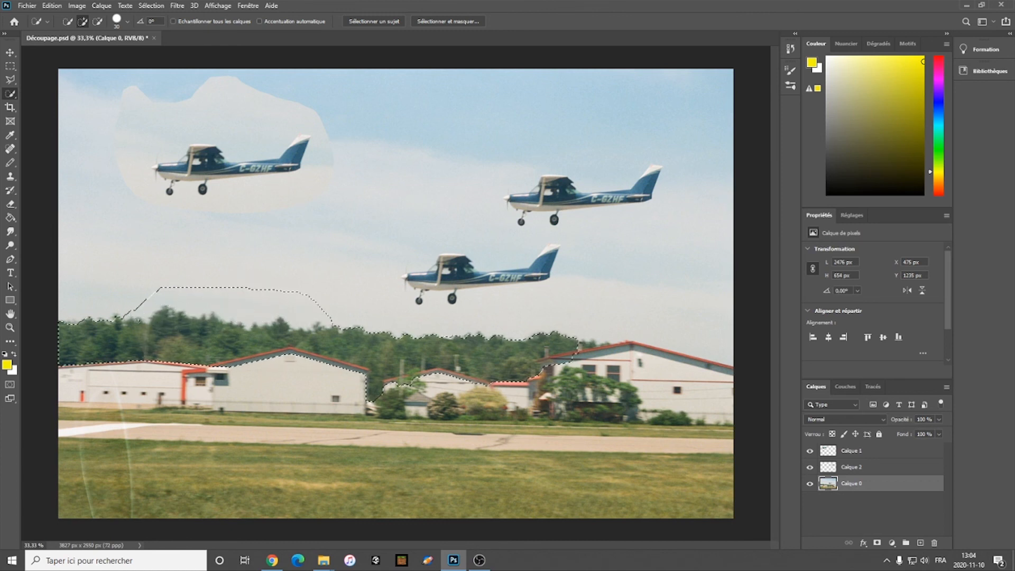
key(ctrl+d)
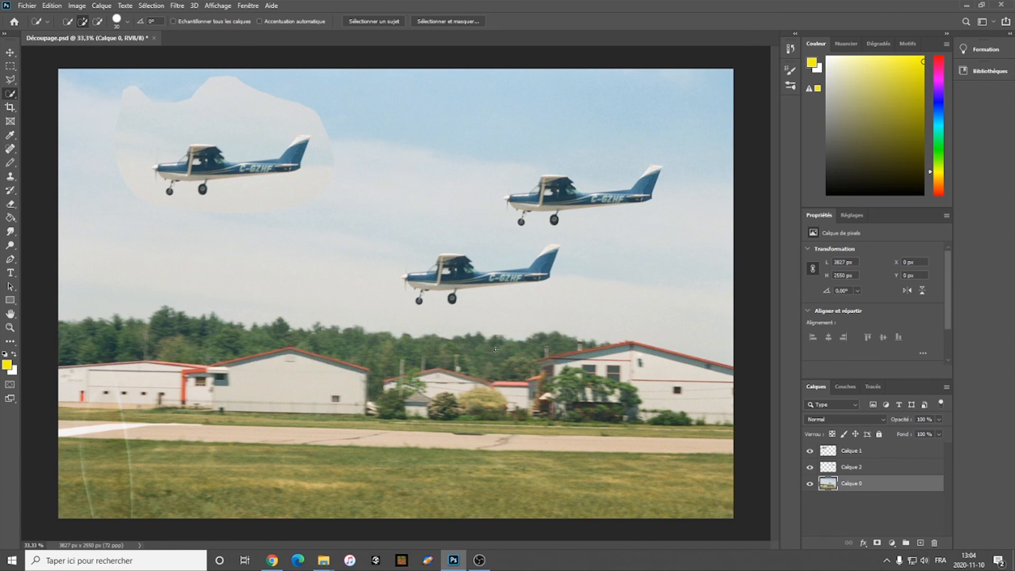